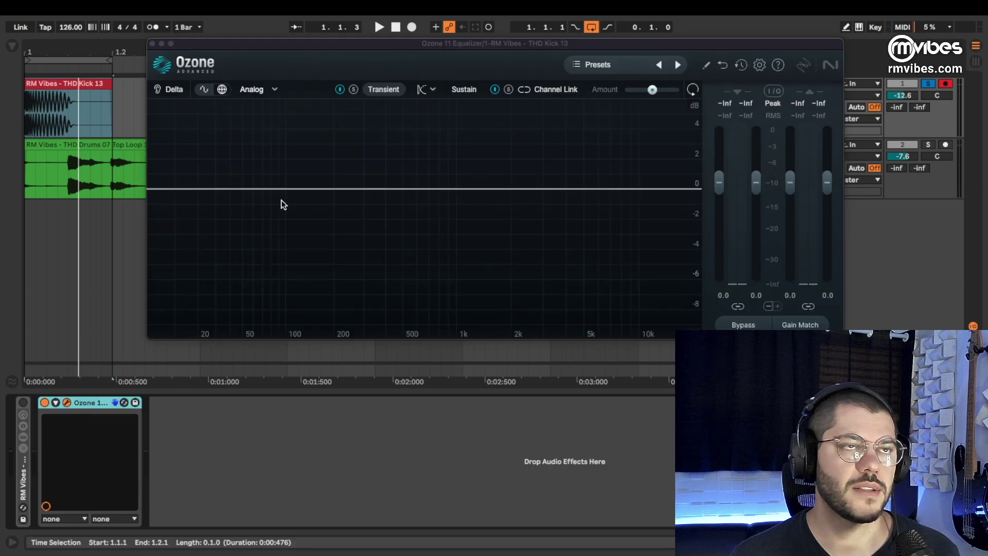
left_click_drag(263, 47, 314, 119)
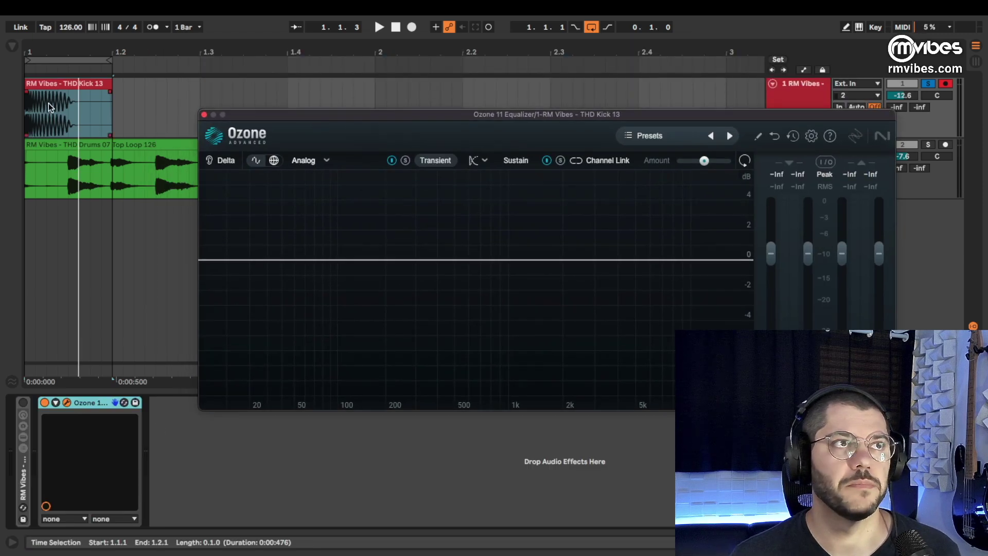
left_click(47, 83)
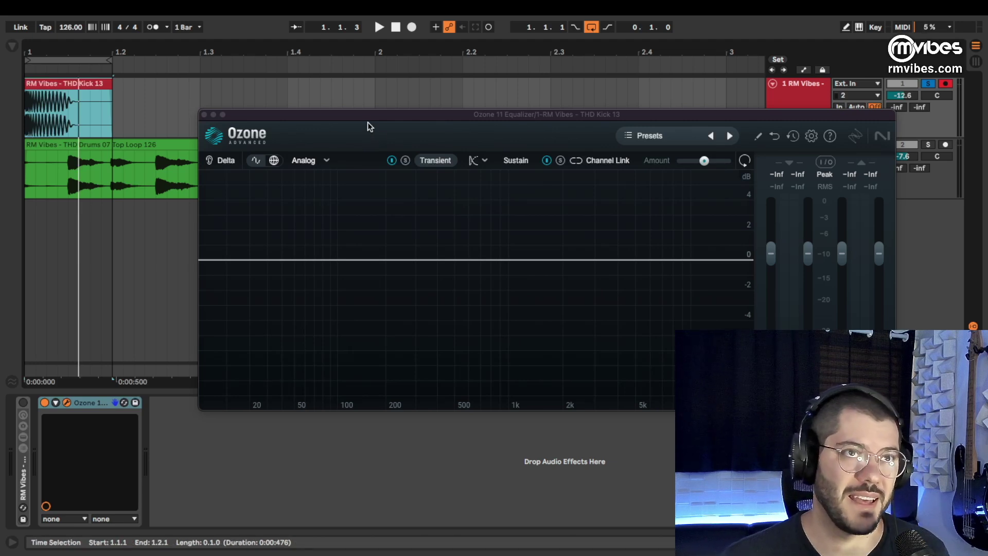
left_click_drag(362, 114, 328, 126)
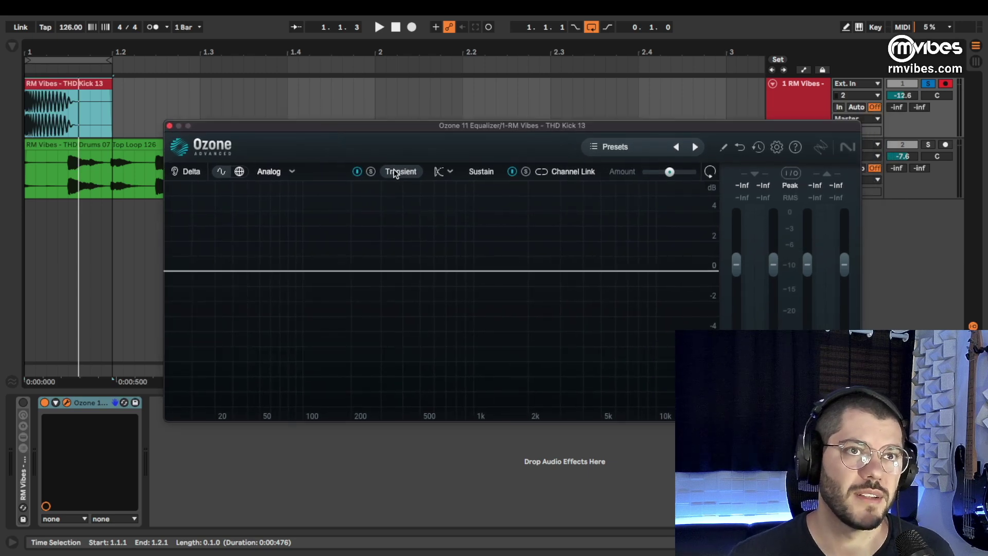
left_click(475, 172)
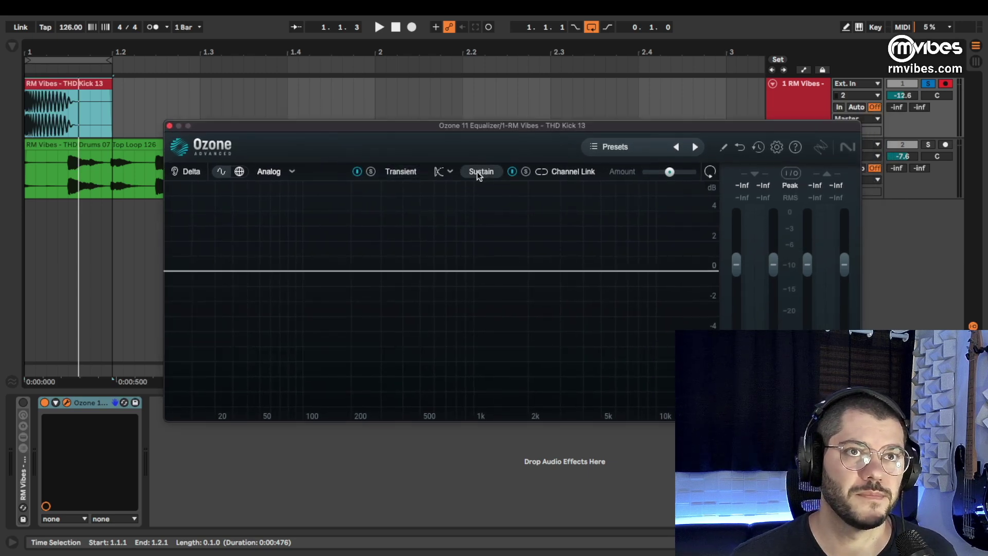
left_click(451, 172)
left_click(457, 193)
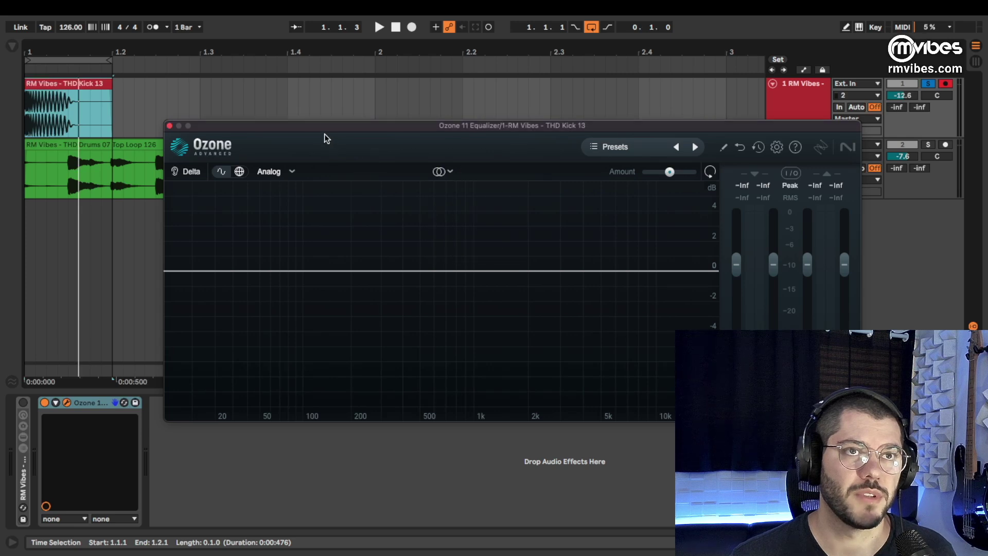
left_click(450, 172)
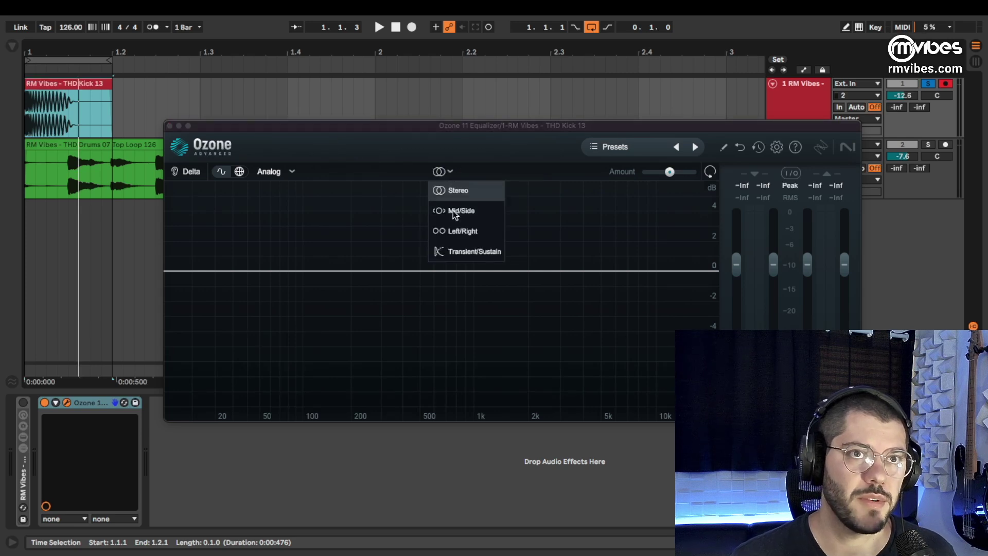
left_click(468, 252)
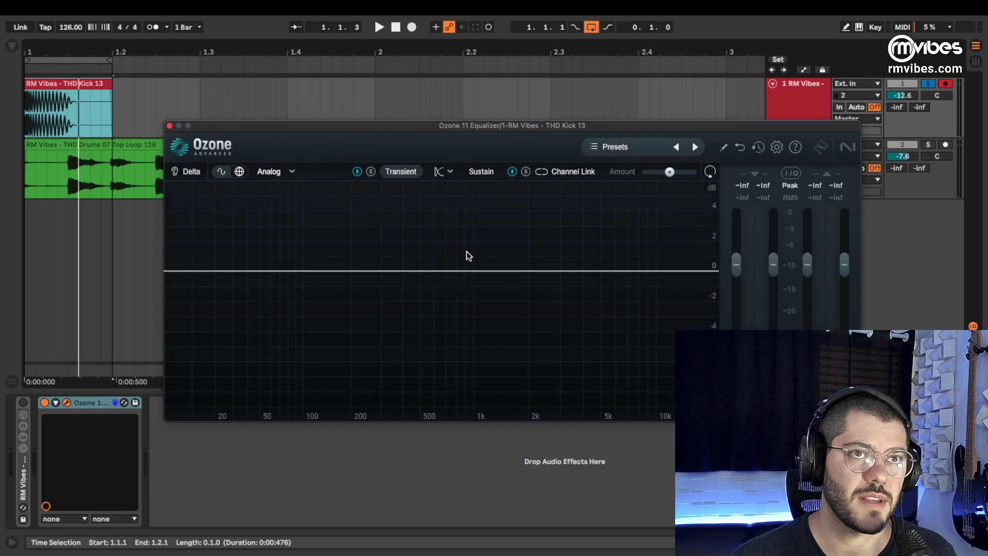
Play the kick with the Ozone Equalizer's Transient band soloed to hear it alone.
left_click_drag(412, 130, 403, 116)
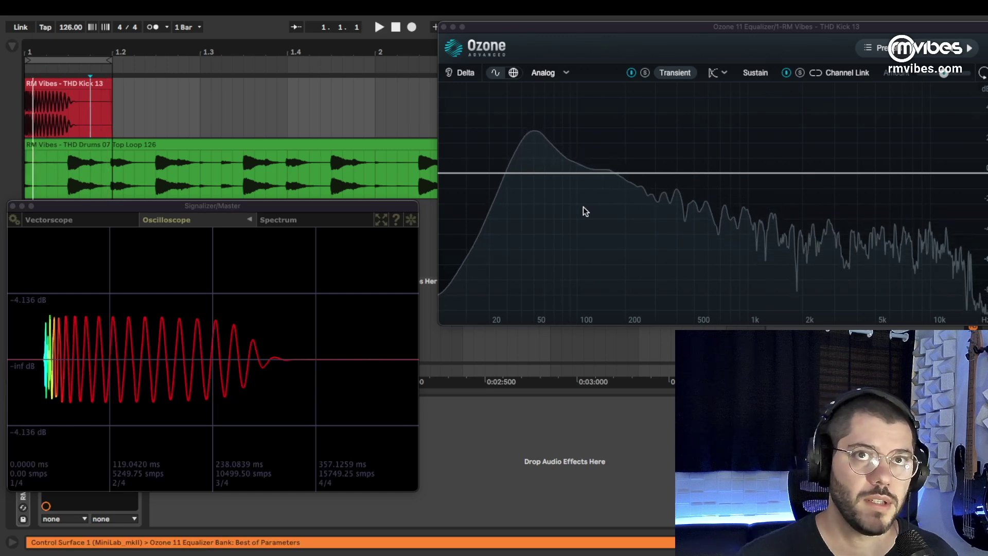
key("space")
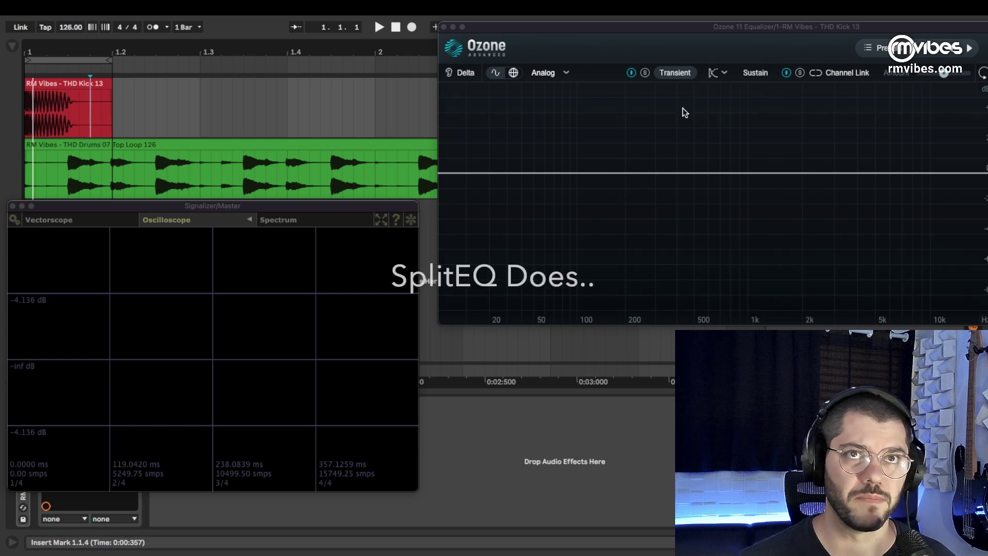
left_click_drag(644, 26, 631, 28)
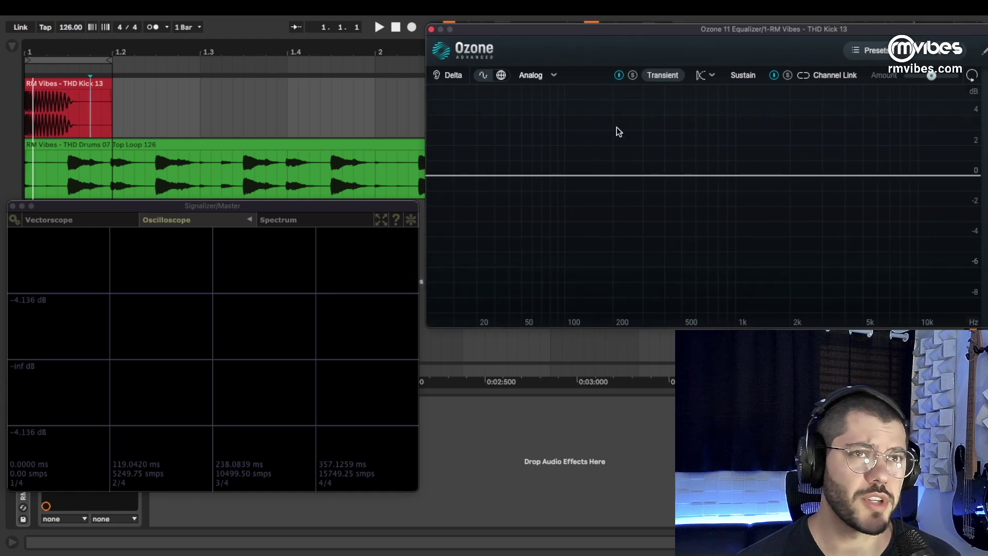
key("space")
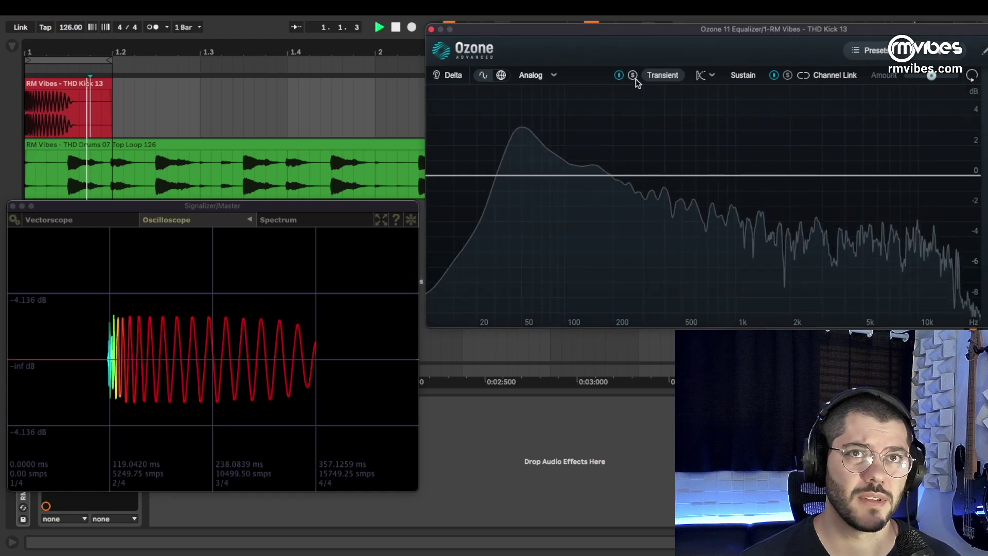
left_click(632, 76)
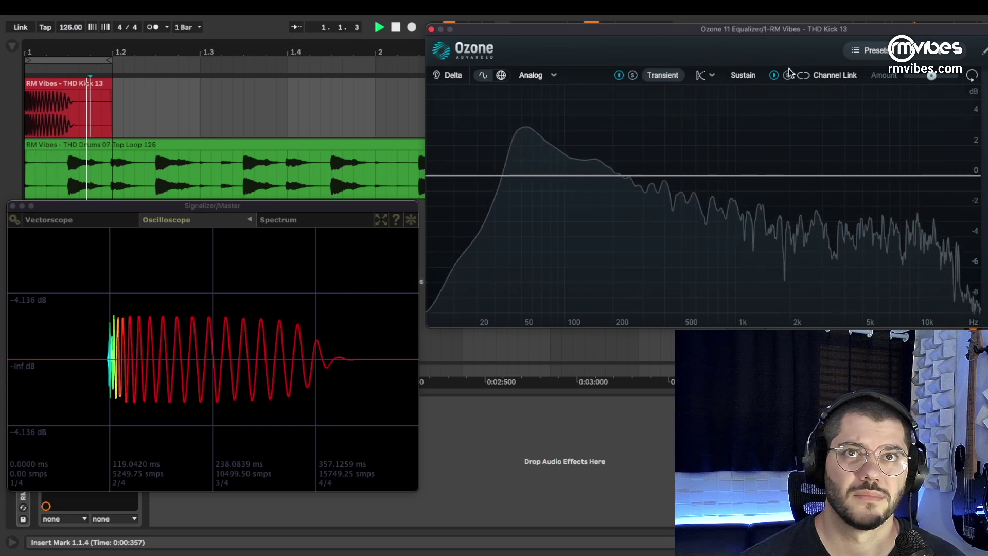
key("space")
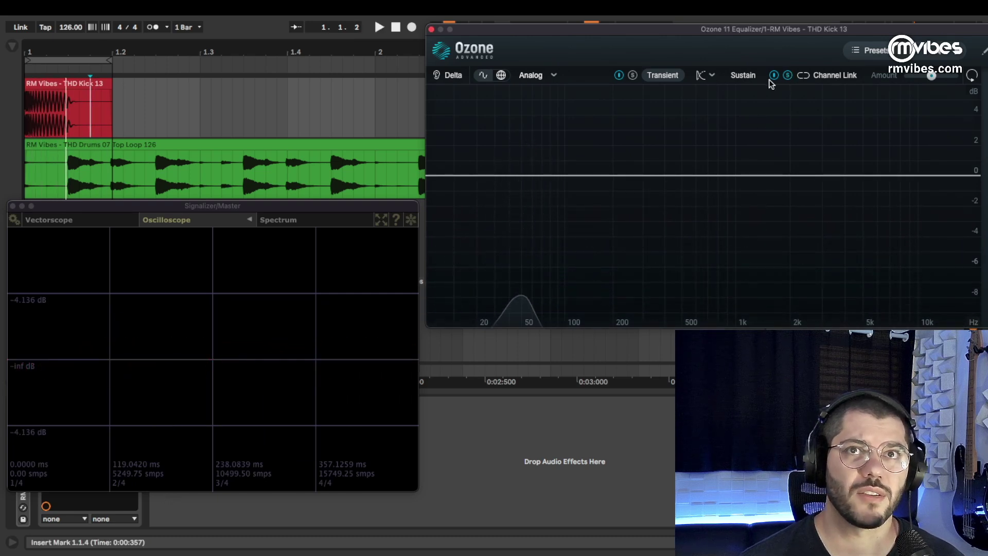
Replay the kick, toggle the Transient solo off to compare, and centre the Signalizer scope.
key("space")
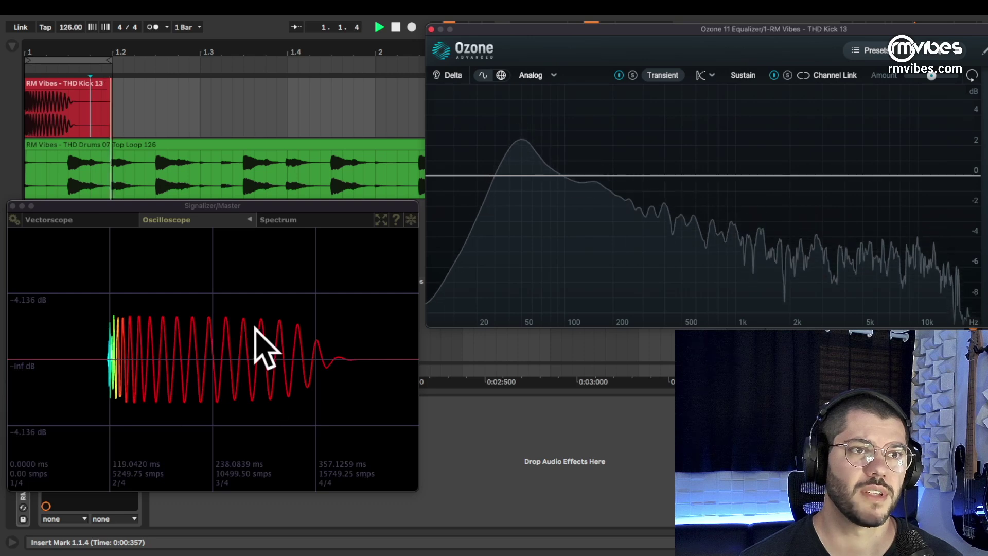
key("space")
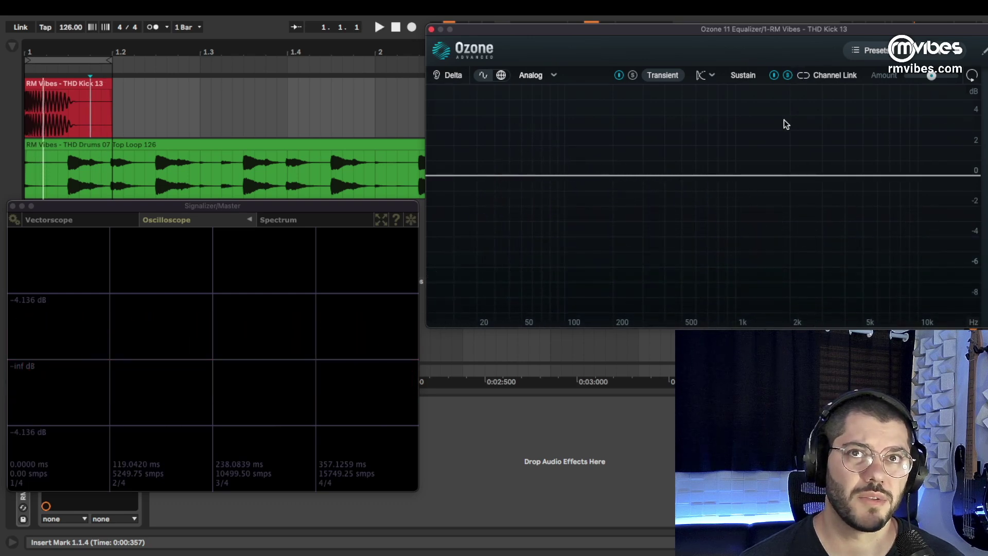
key("space")
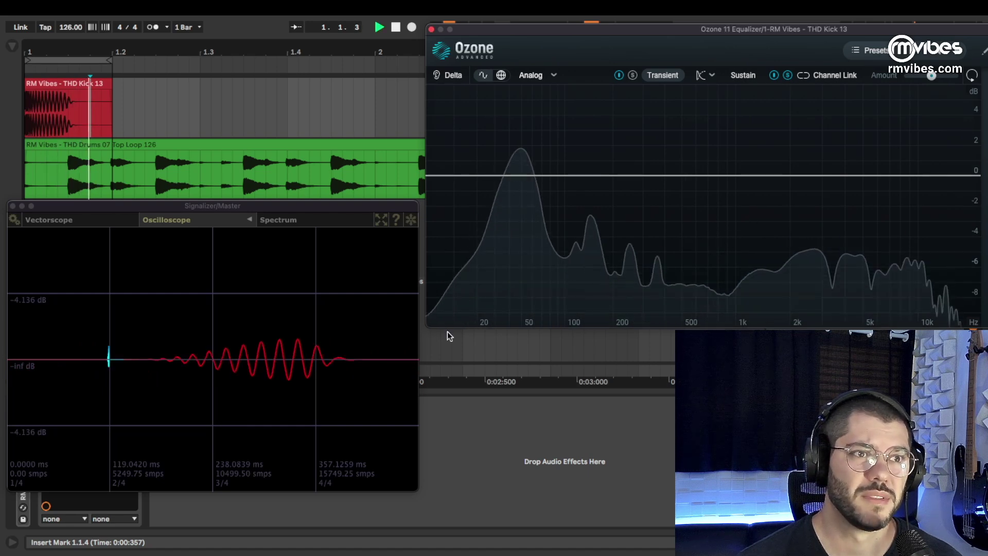
left_click(633, 76)
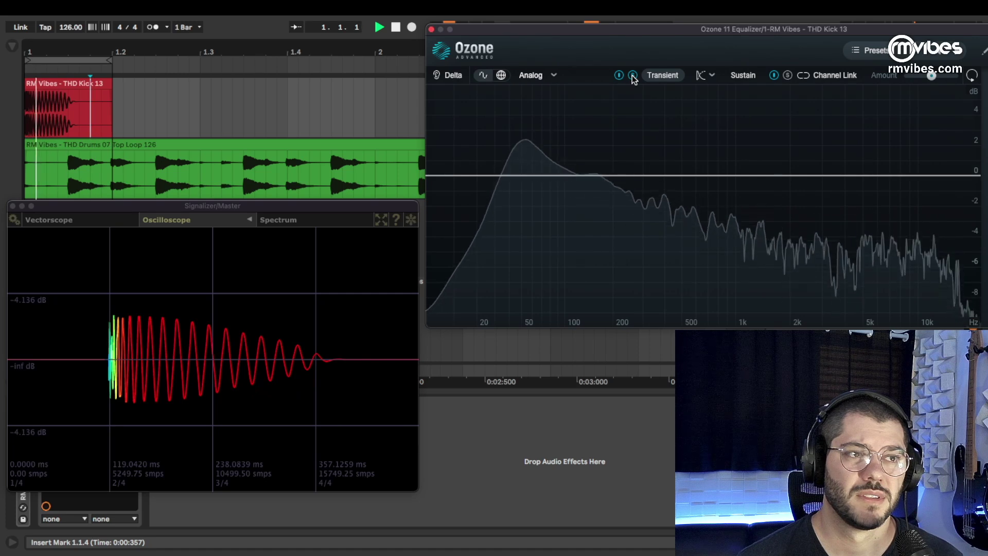
key("space")
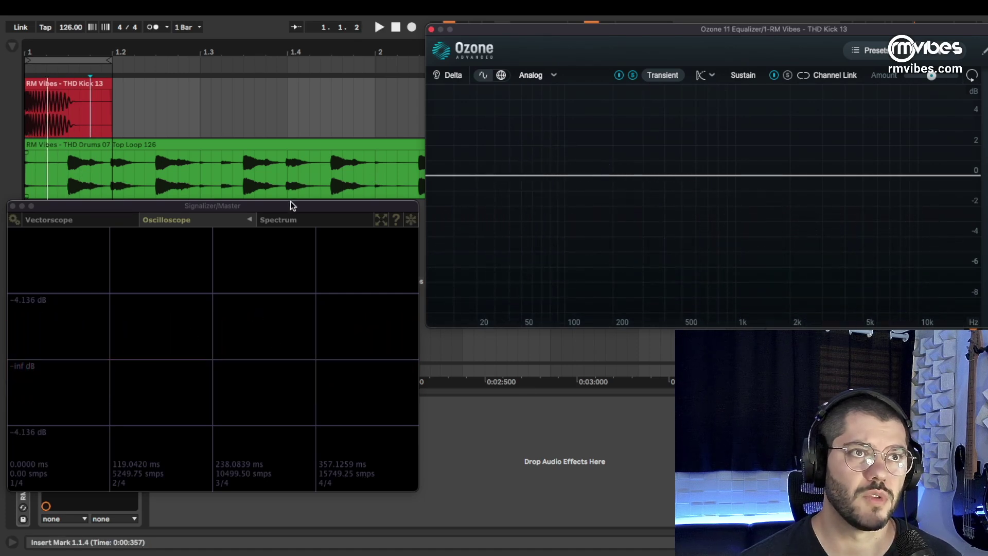
left_click_drag(293, 205, 595, 126)
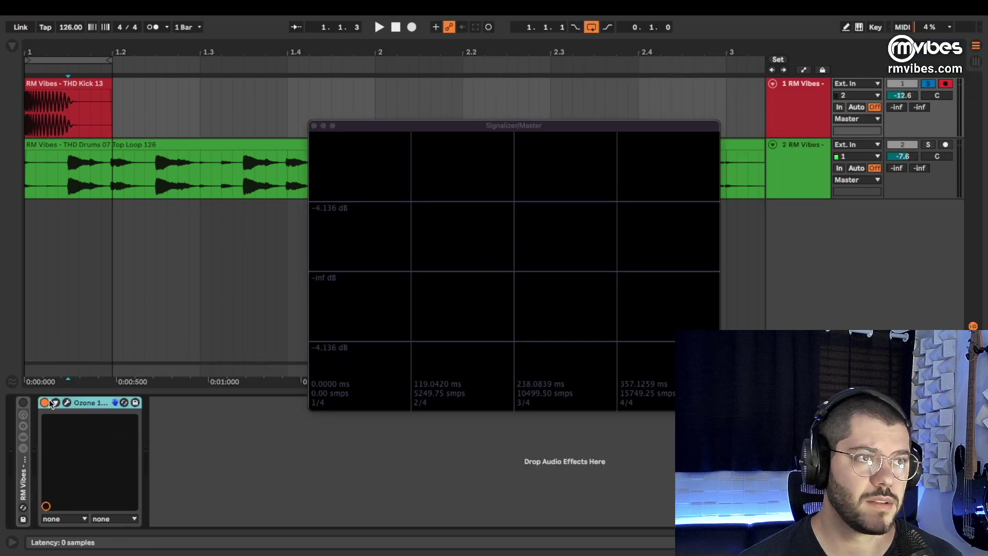
Fold Ozone 11 Equalizer, expand and enable the RM Vibes rack, moving Signalizer clear of Sustain EQ.
double_click(92, 403)
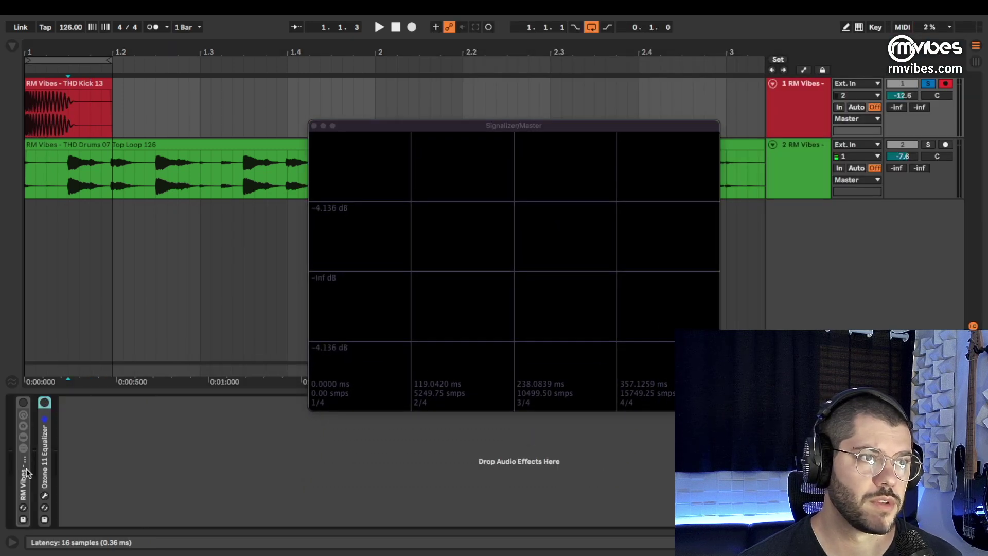
double_click(26, 472)
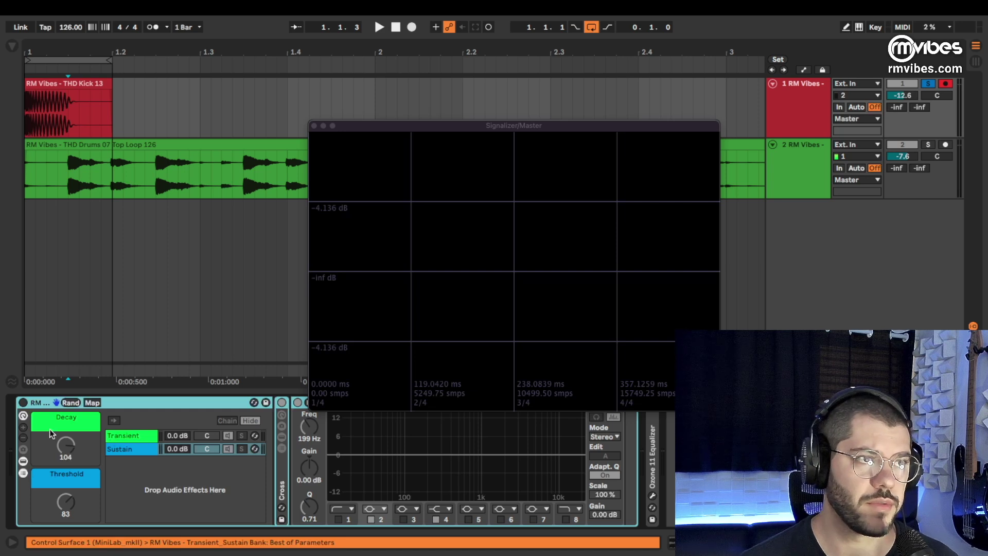
left_click(23, 403)
key("space")
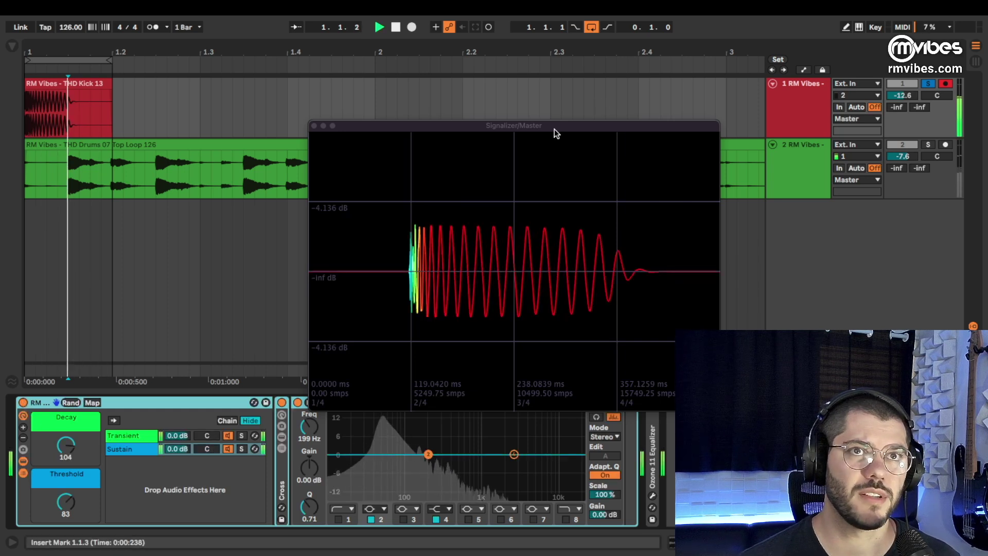
left_click(559, 127)
left_click_drag(558, 127, 693, 53)
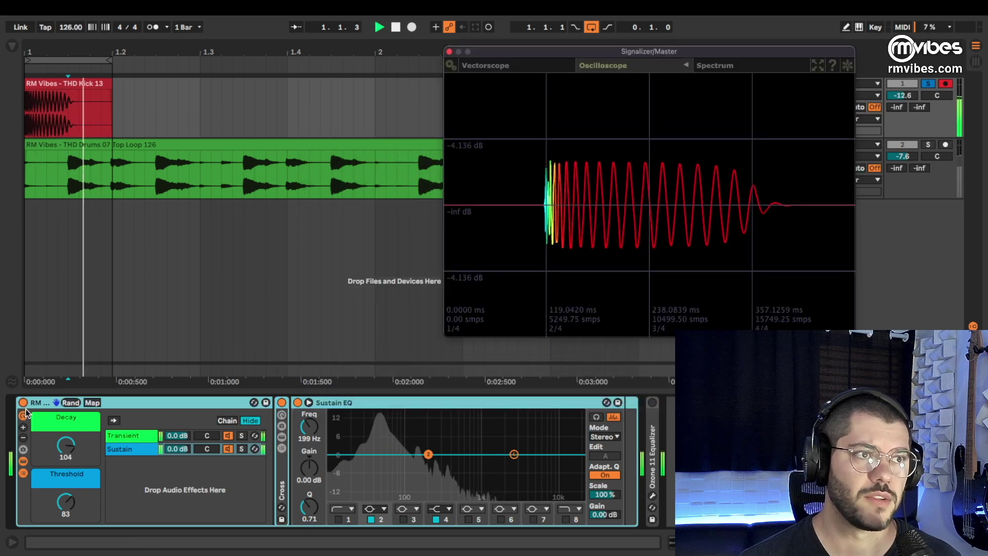
key("space")
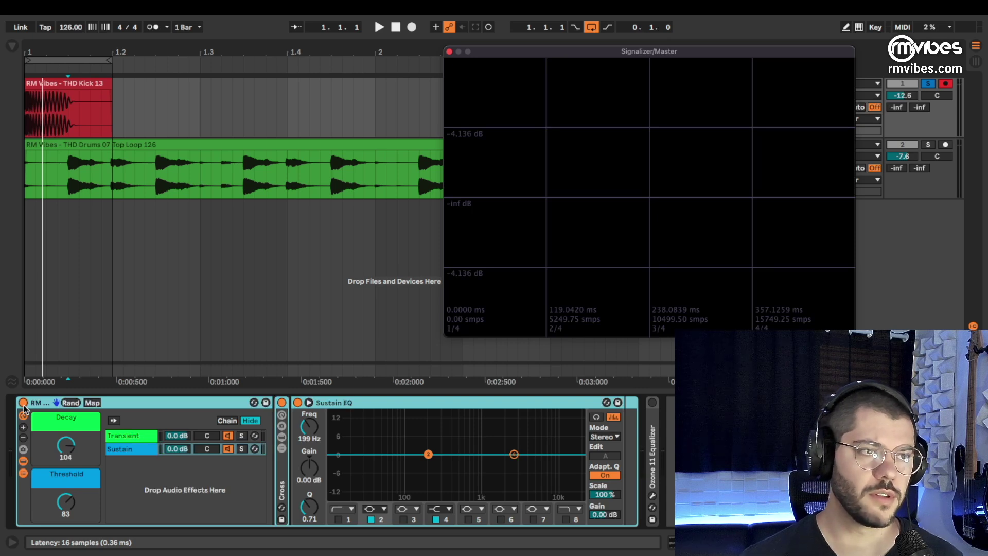
Bypass and re-enable the RM Vibes rack during playback, then solo the Transient chain.
key("space")
left_click(23, 403)
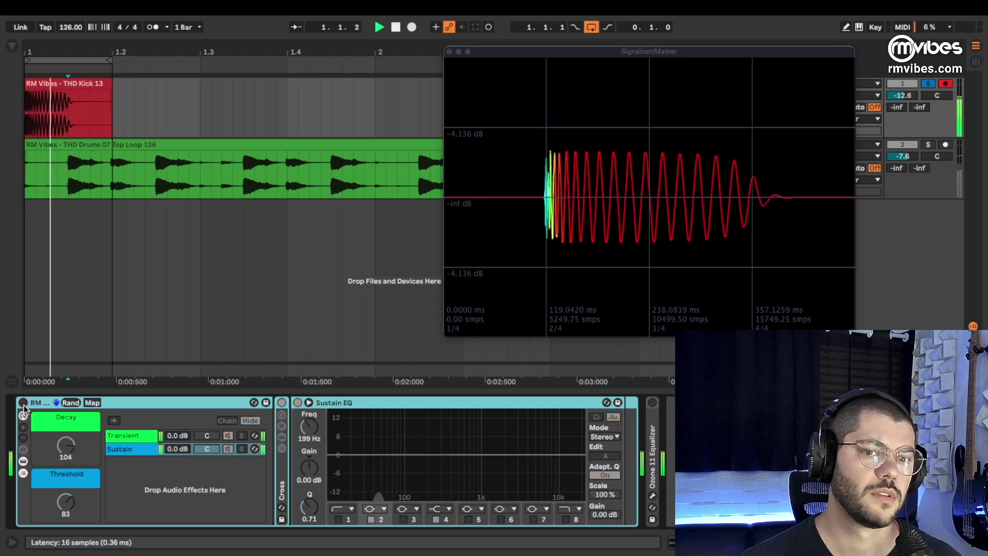
left_click(23, 404)
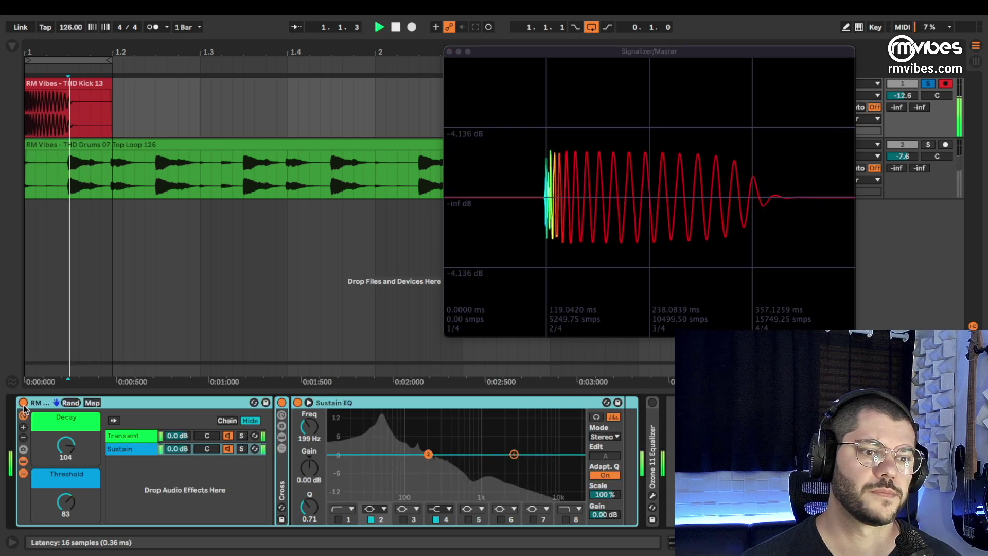
left_click(242, 435)
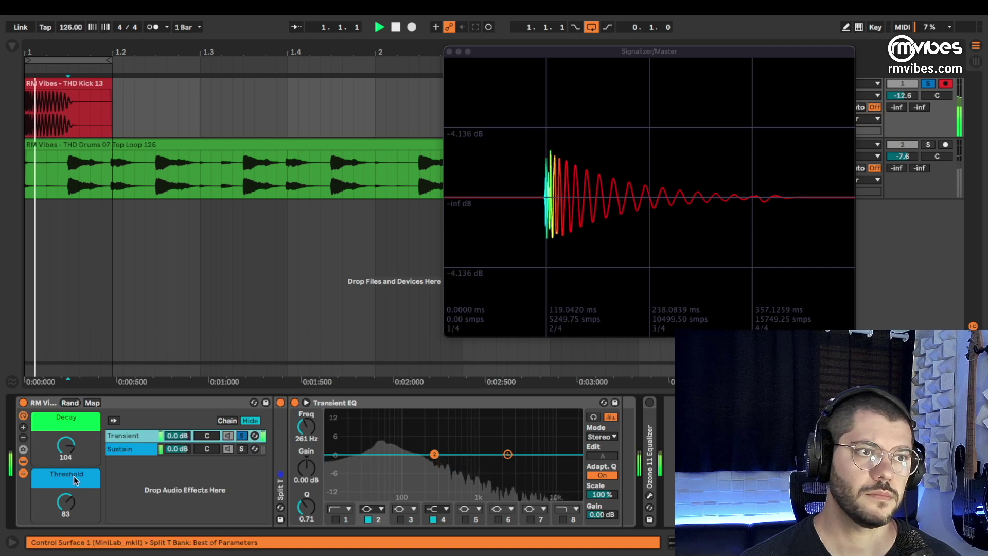
Shorten the kick with the Decay macro, then audition chains ending with Sustain soloed.
left_click_drag(67, 510, 67, 511)
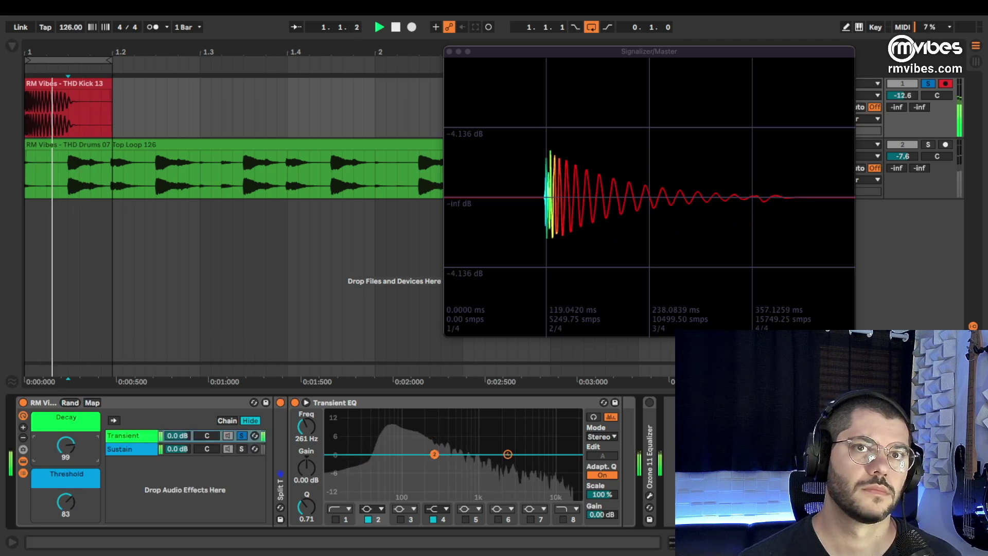
left_click_drag(65, 445, 65, 478)
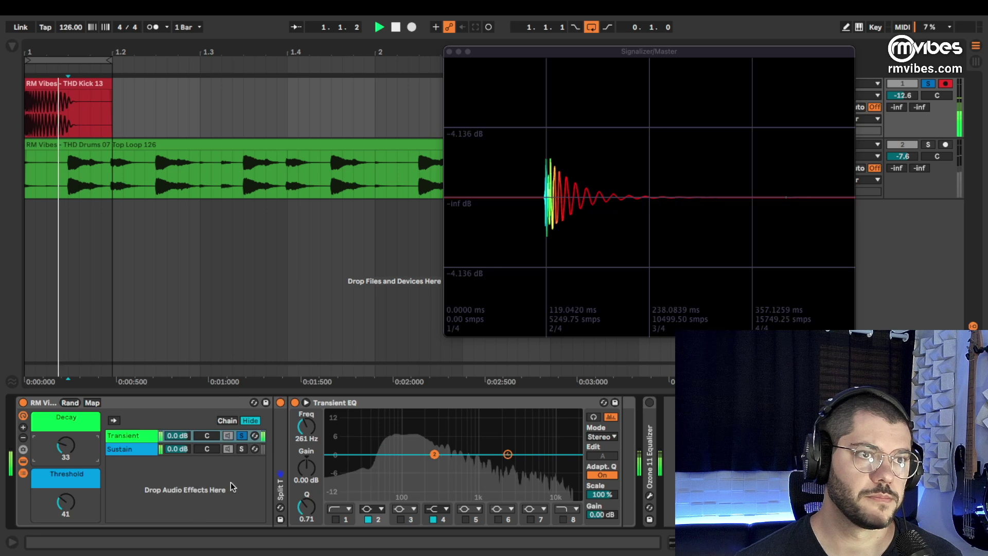
left_click(241, 448)
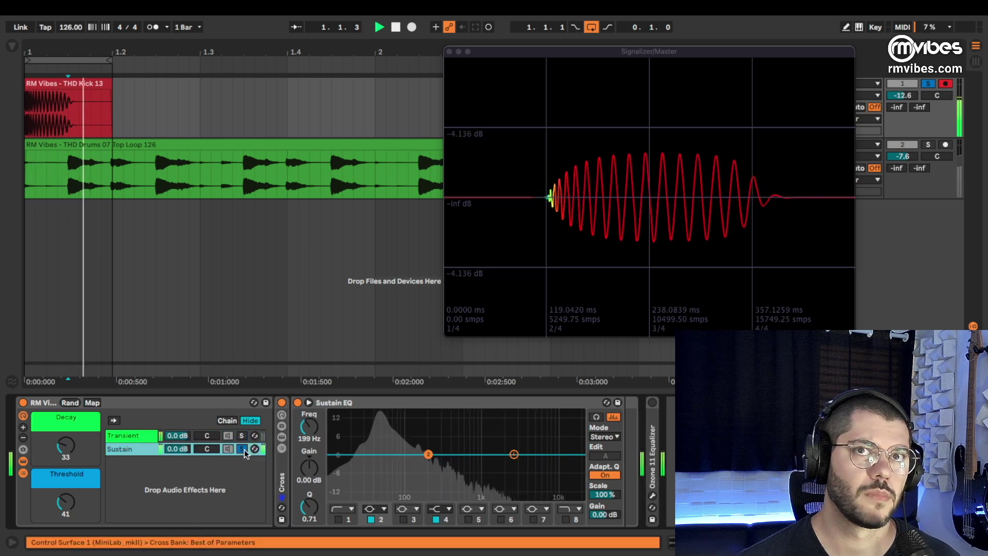
left_click(242, 436)
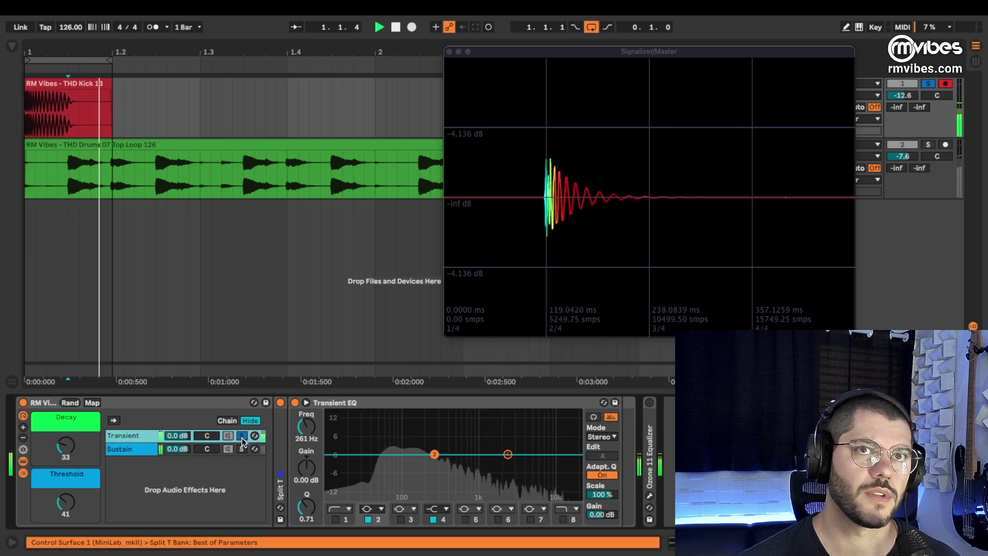
left_click(240, 449)
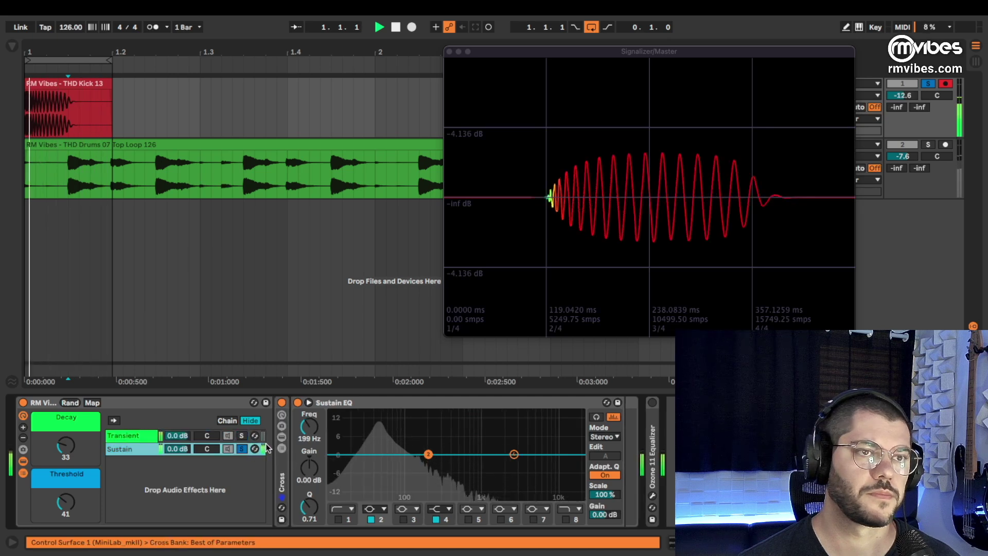
key("space")
left_click(144, 436)
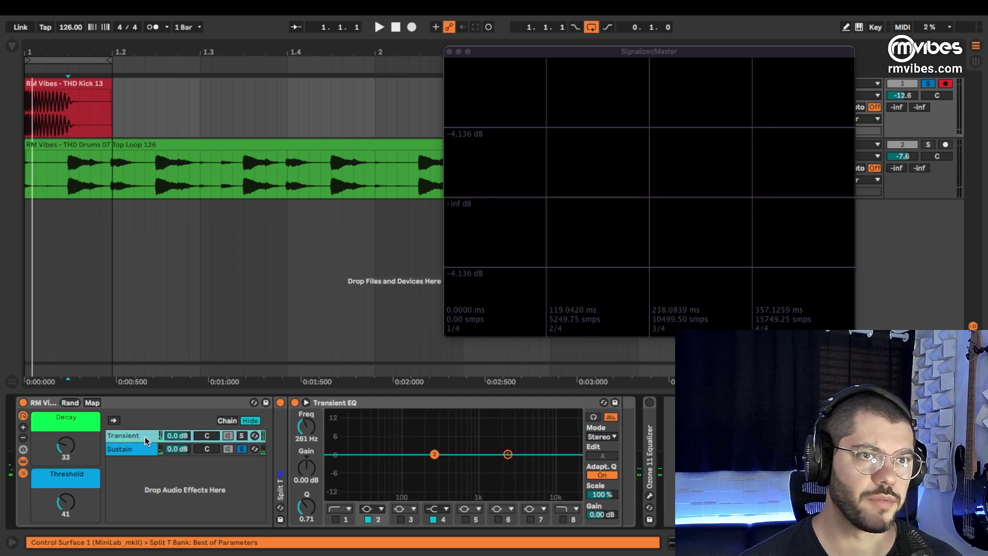
left_click(129, 452)
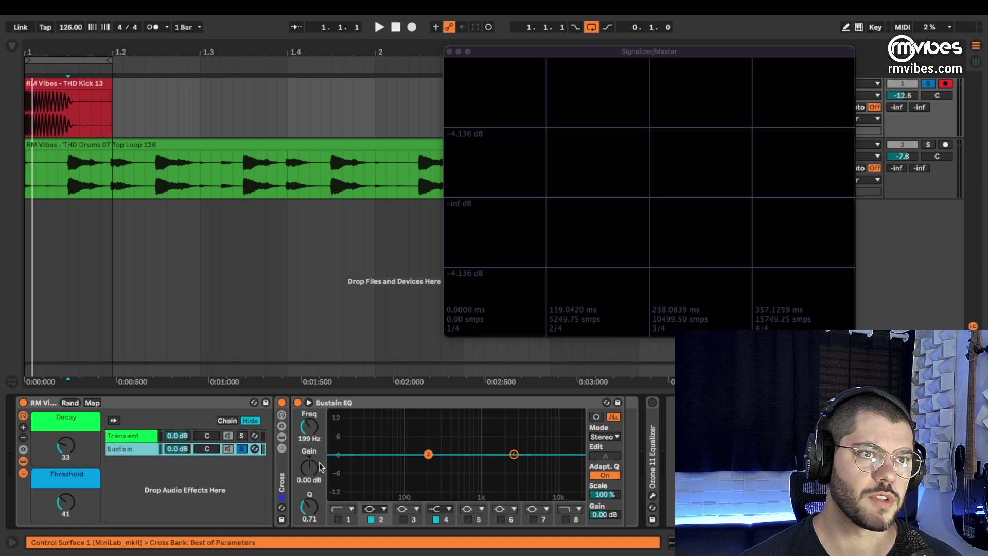
left_click(242, 437)
left_click(242, 449)
left_click(240, 437)
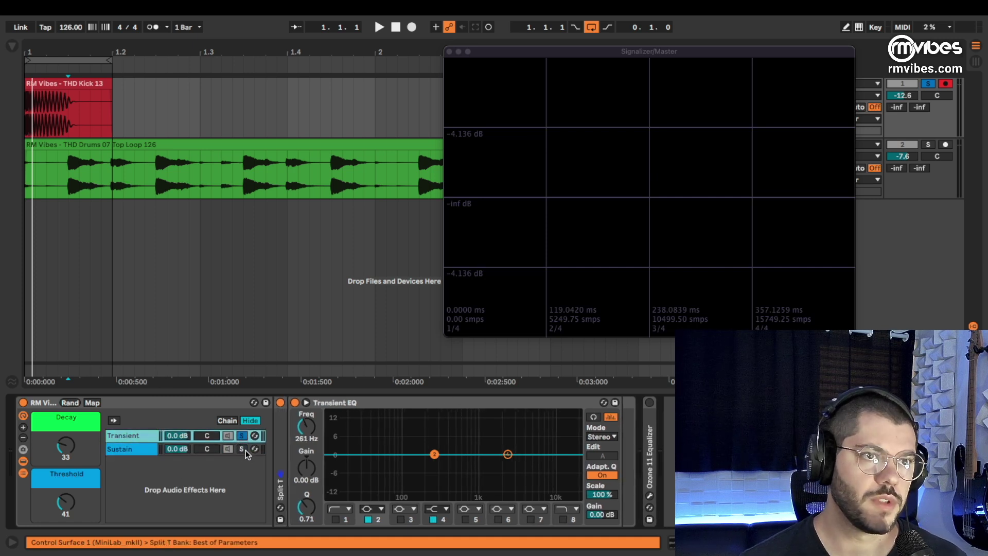
left_click(243, 449)
left_click(241, 437)
left_click(242, 448)
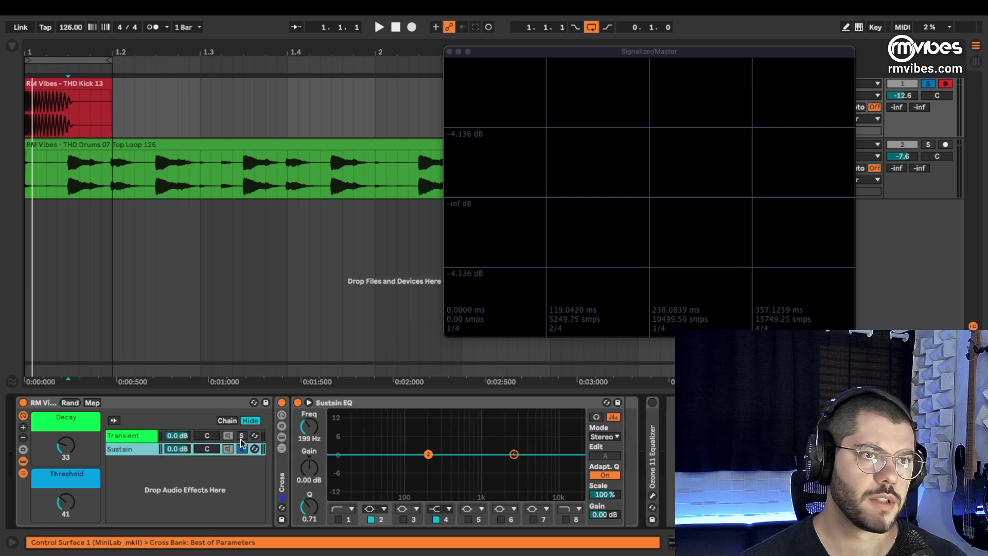
left_click(240, 437)
left_click(242, 449)
left_click(241, 436)
left_click(243, 448)
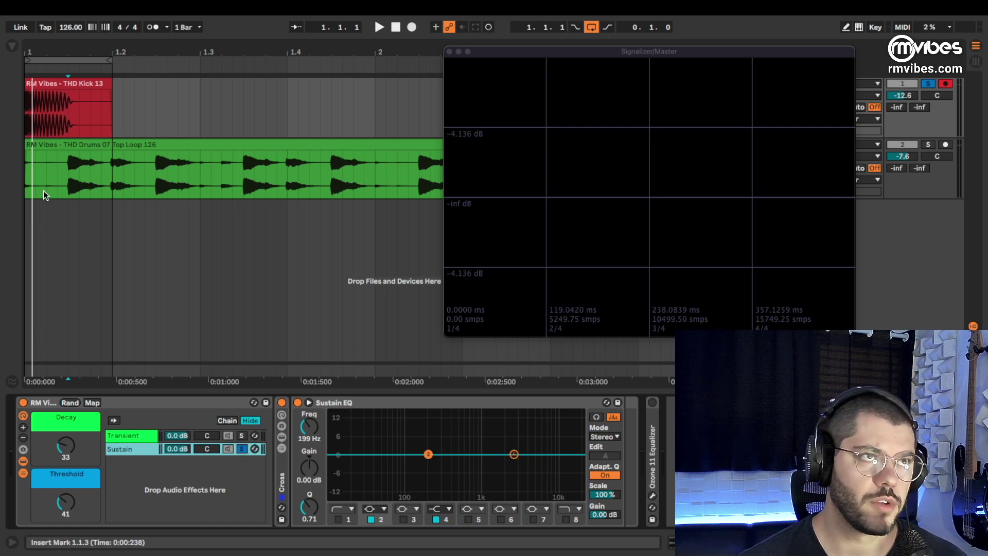
Raise a band-4 high shelf on Sustain EQ, unsolo Sustain, and settle it near 1.6 dB at 880 Hz.
key("space")
left_click(514, 454)
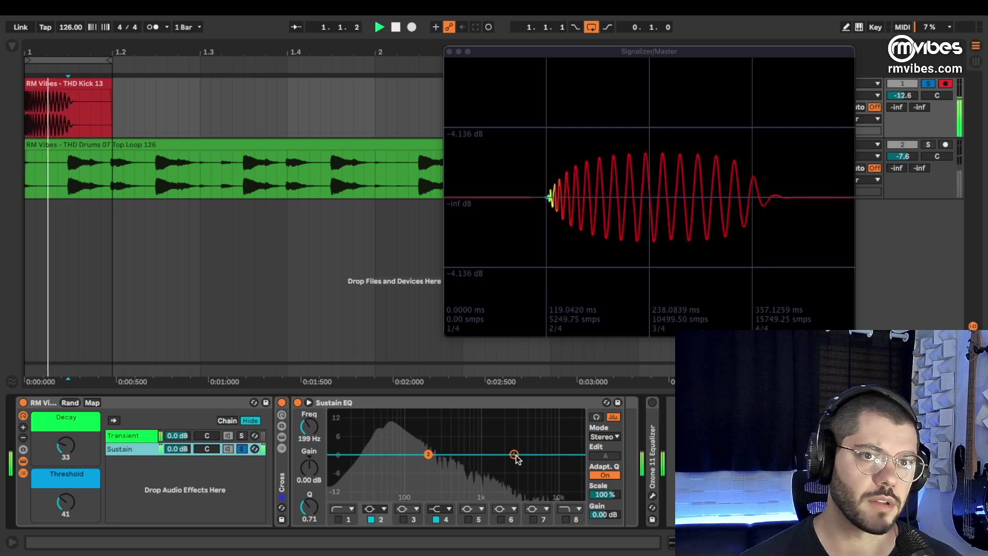
left_click_drag(514, 454, 474, 429)
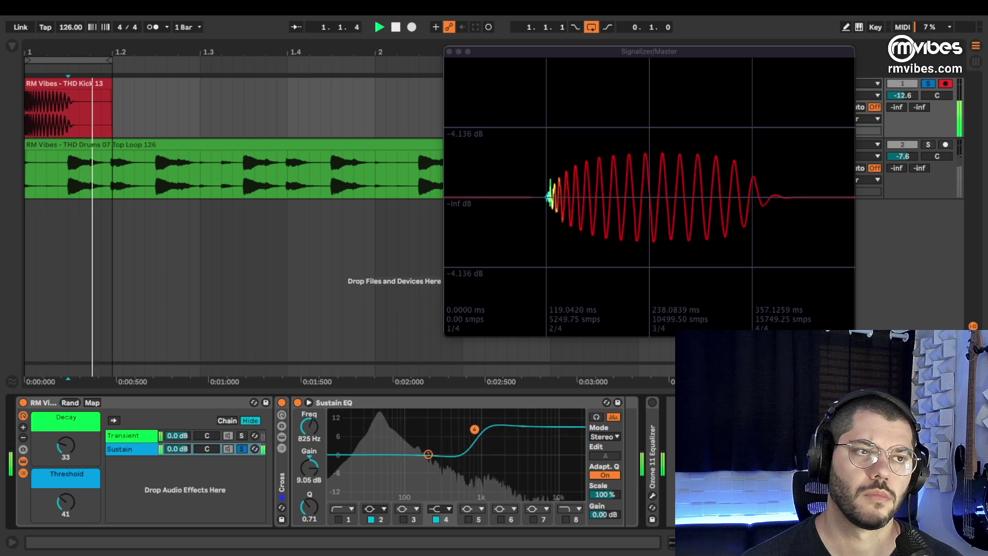
left_click(241, 449)
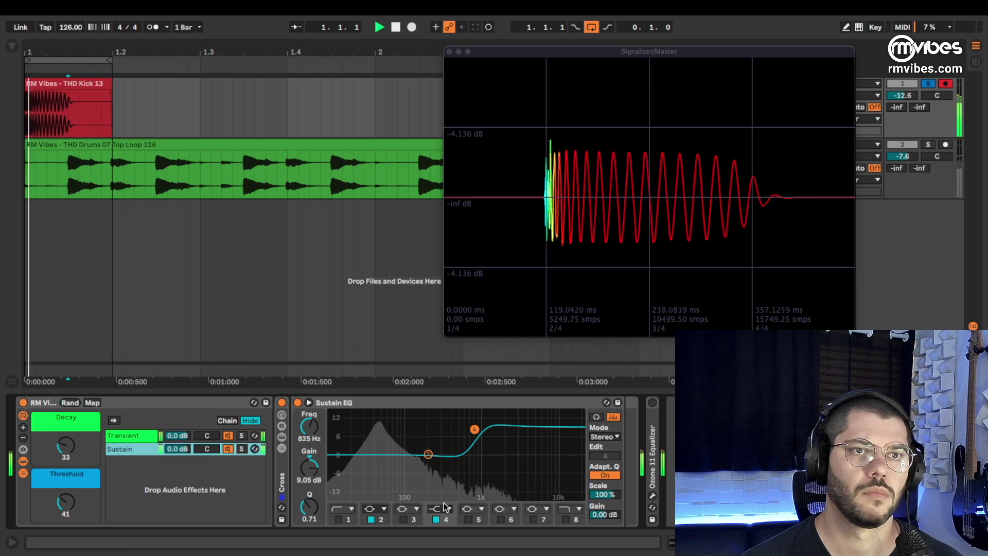
left_click(435, 520)
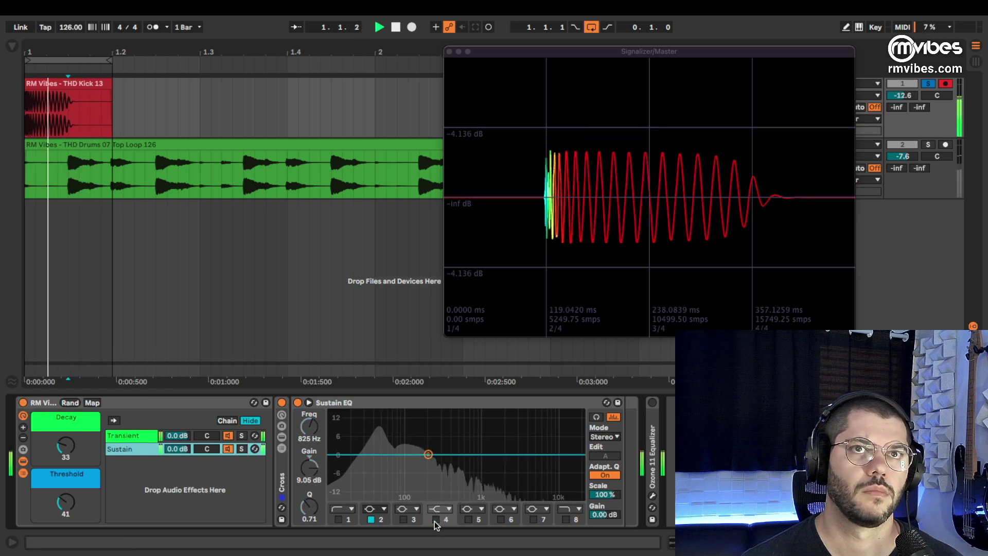
left_click(435, 519)
left_click_drag(474, 429, 497, 476)
Try a band-8 high cut near 495 Hz, then restore the shelf at +3.84 dB near 1.11 kHz.
left_click(564, 519)
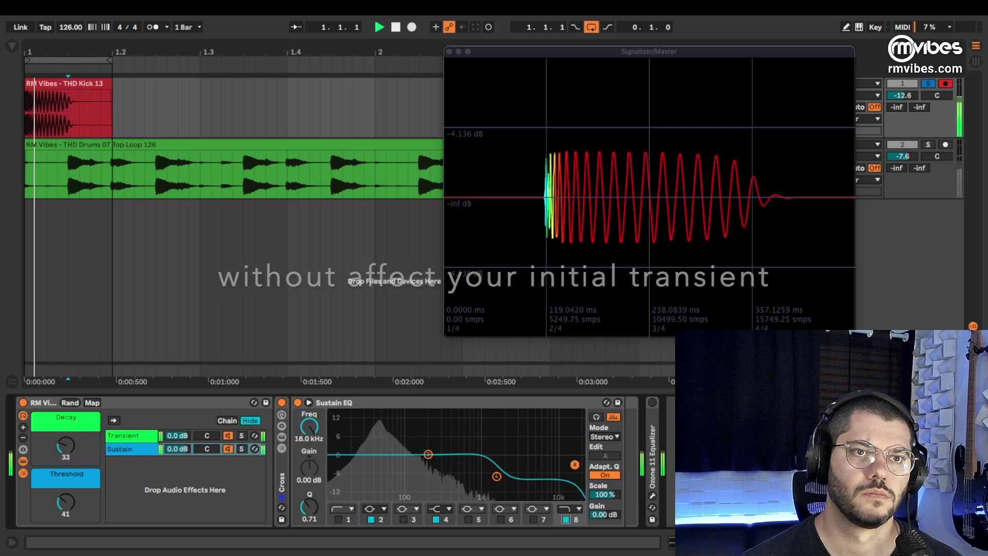
left_click(435, 520)
left_click_drag(577, 465, 441, 463)
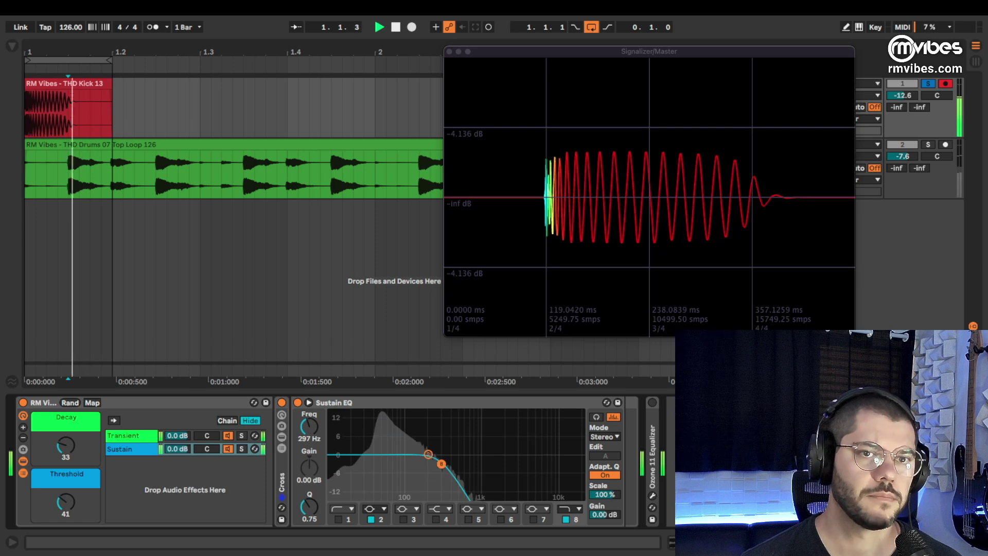
left_click(565, 520)
left_click(435, 520)
left_click_drag(494, 474, 457, 437)
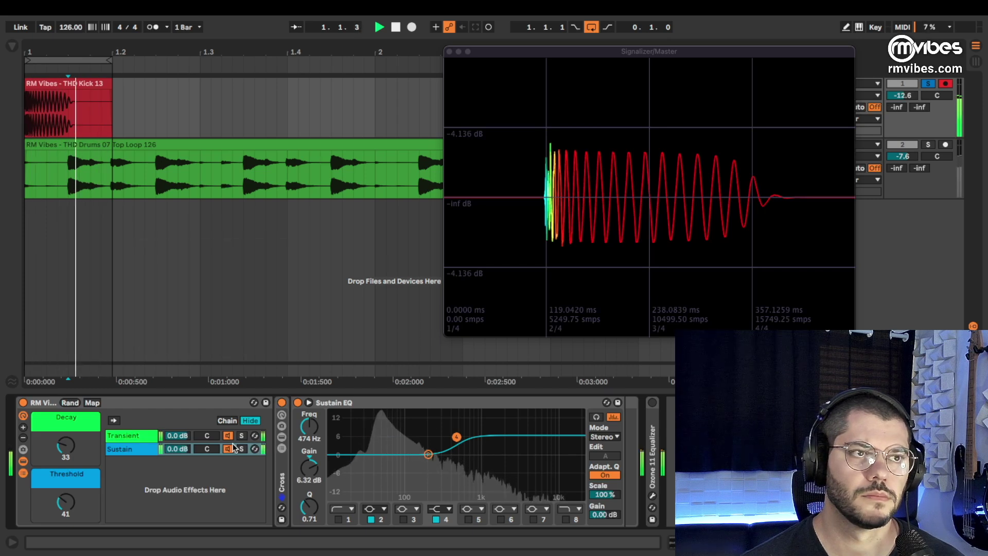
Reset the Sustain chain volume to 0.0 dB and pull the shelf back to -0.12 dB at 454 Hz.
left_click_drag(187, 449, 187, 466)
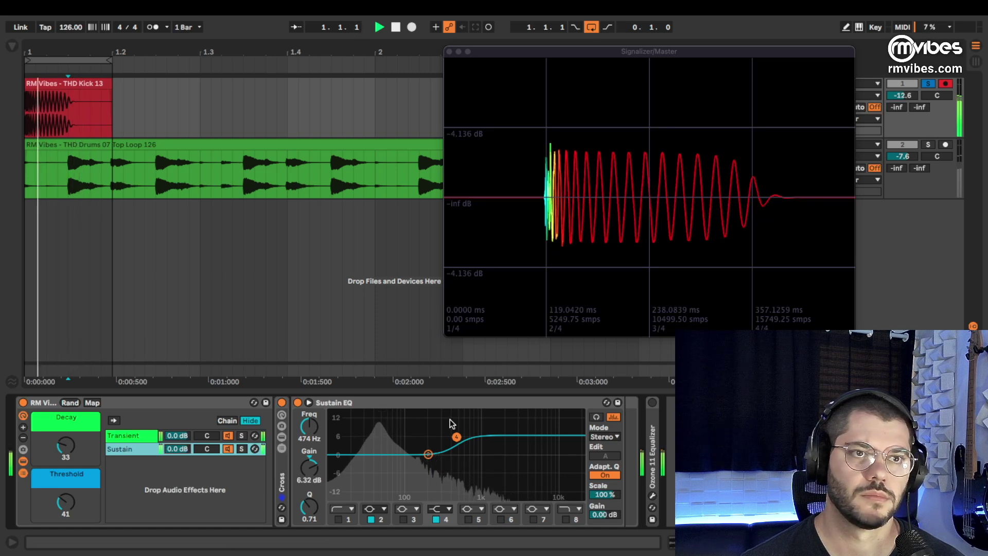
key("Delete")
left_click_drag(456, 436, 462, 451)
Stop playback, select the split rack and Sustain EQ, and switch on the HG-2 saturation device.
key("space")
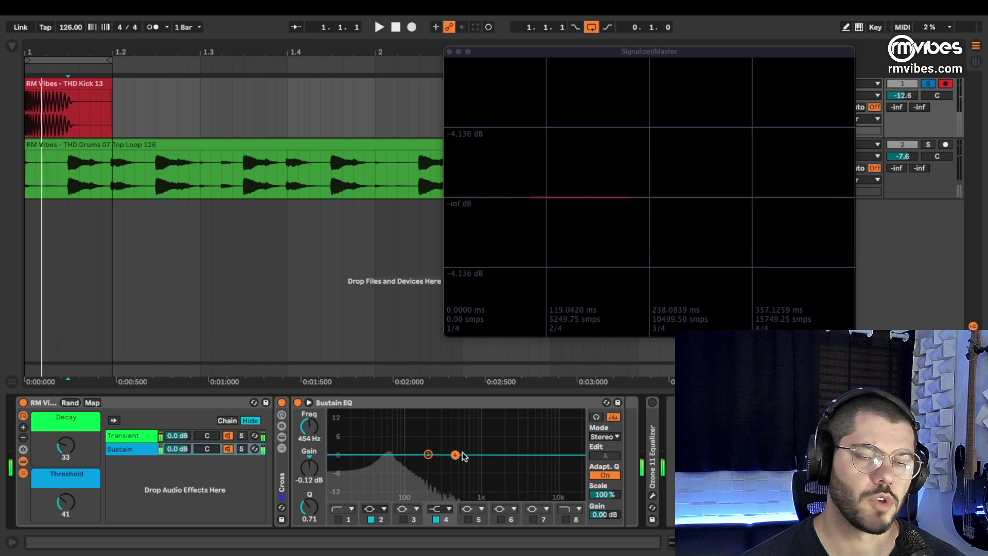
left_click(187, 400)
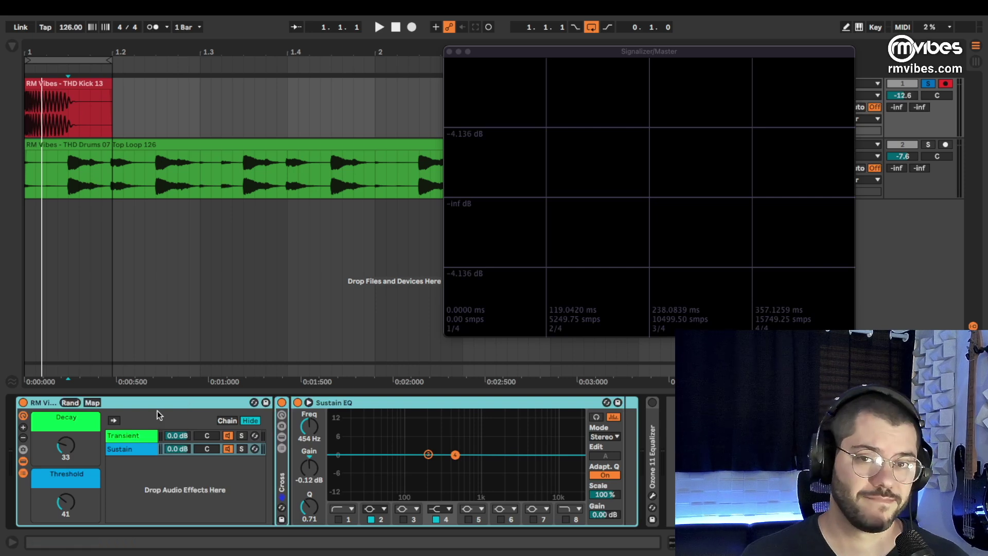
left_click(436, 406)
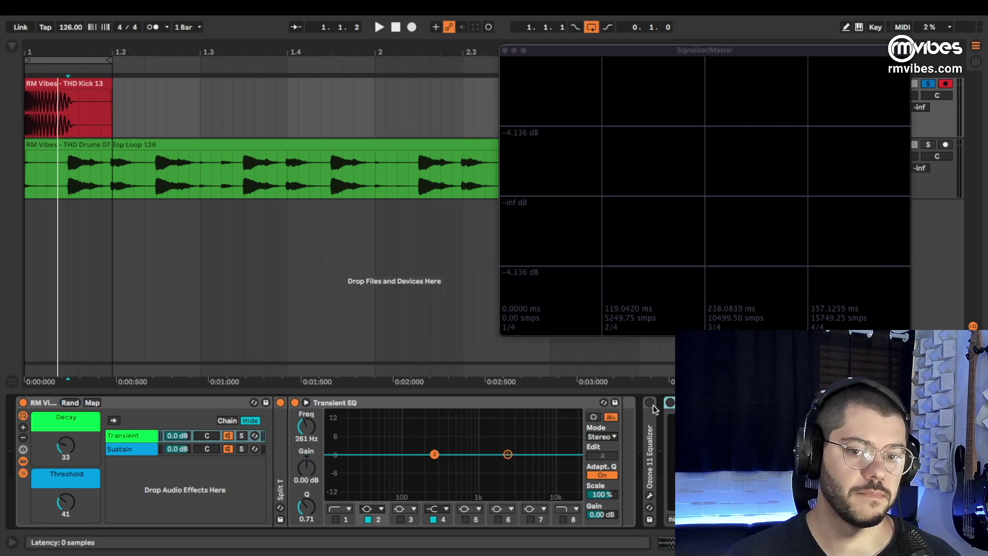
left_click(670, 402)
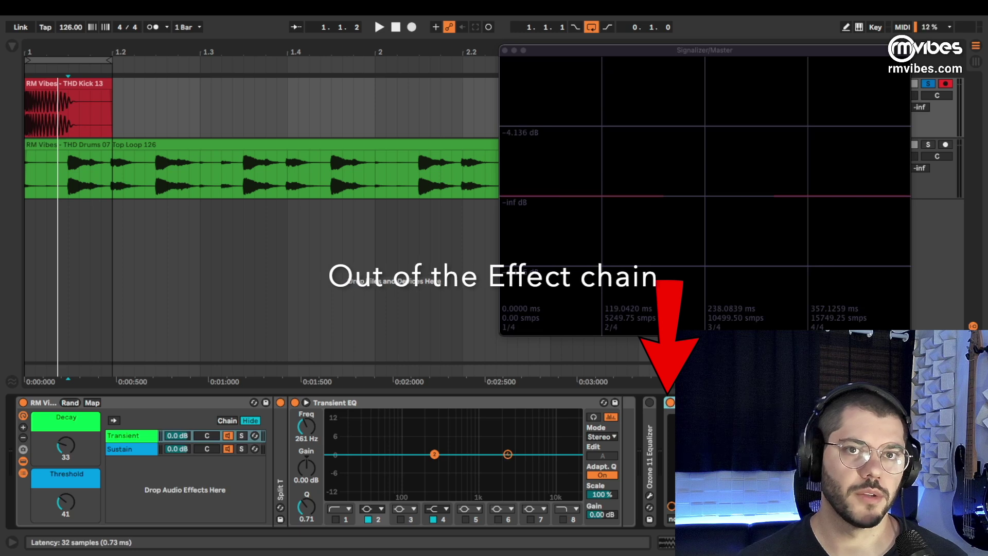
Move the HG-2 toward the Sustain chain, engage it, and increase its saturation during playback.
left_click_drag(517, 46, 496, 48)
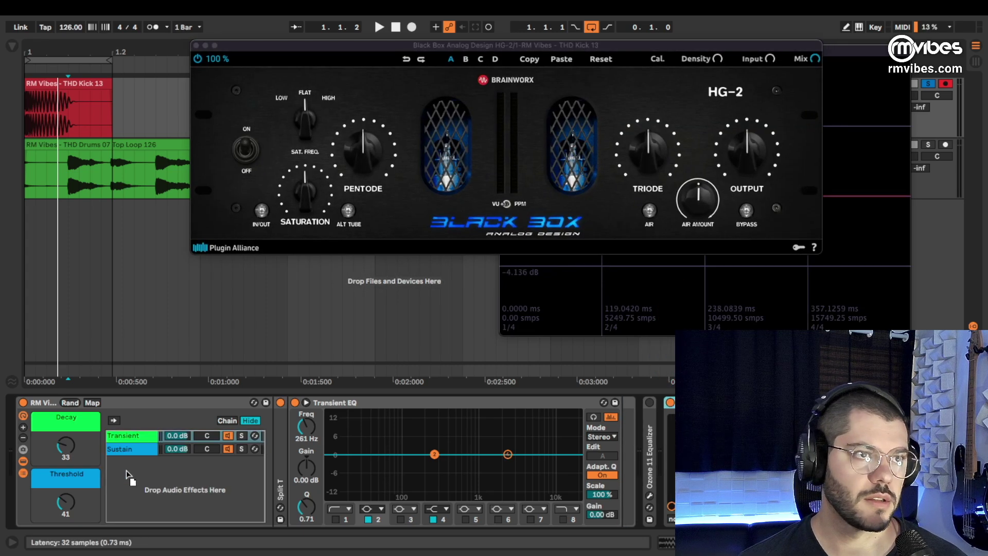
left_click_drag(126, 470, 132, 452)
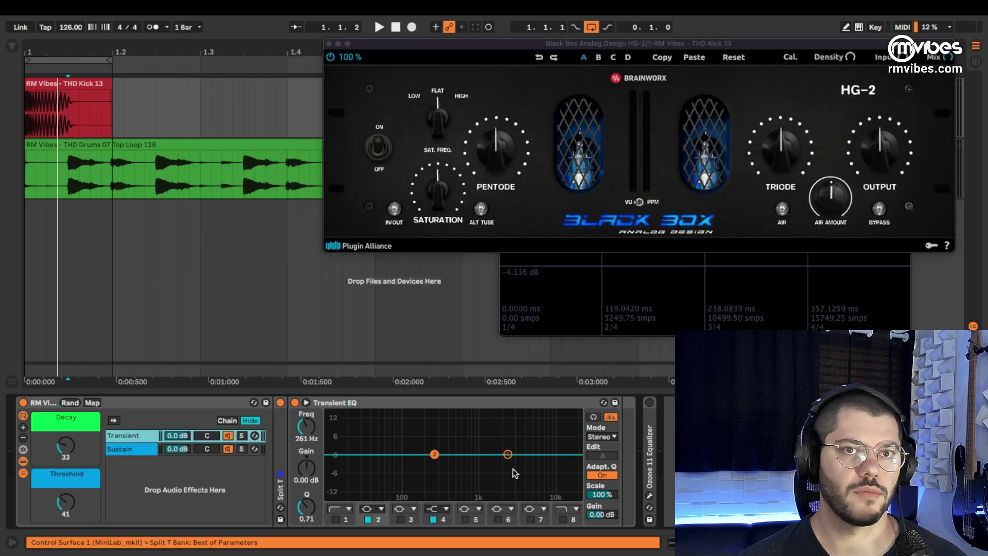
key("space")
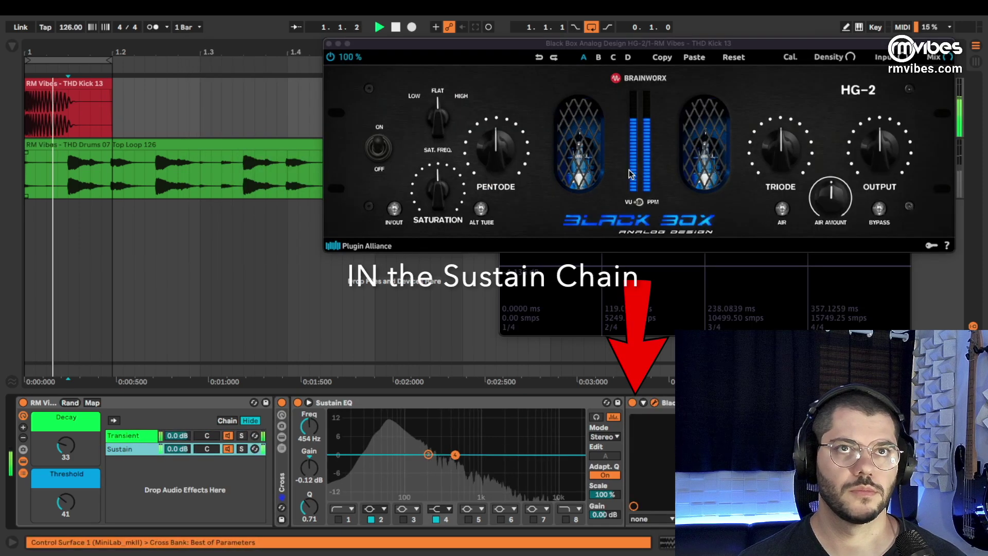
left_click_drag(449, 204, 469, 220)
left_click(393, 209)
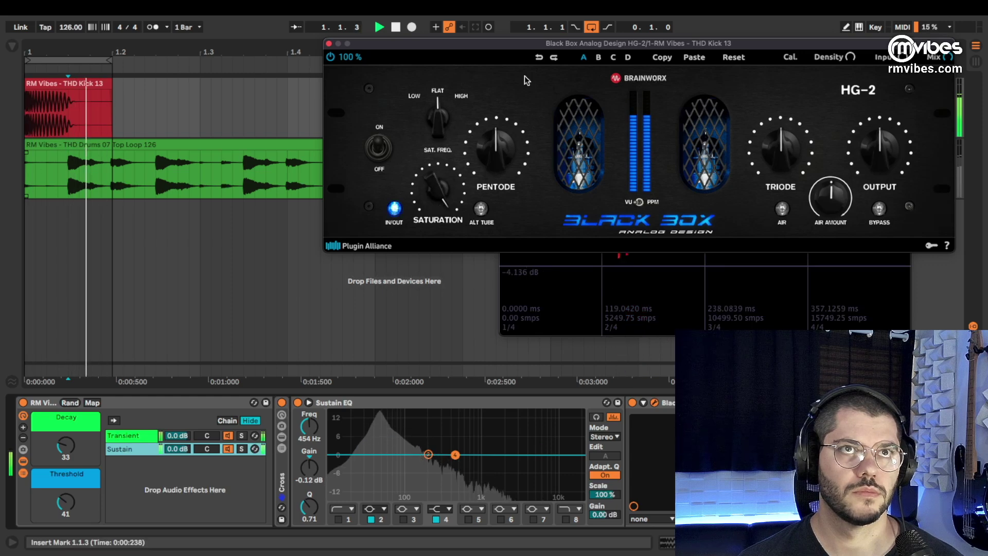
left_click_drag(539, 44, 306, 104)
left_click_drag(221, 233, 389, 43)
key("space")
Arrange the HG-2 and scope windows, shrinking the HG-2 window to 75%.
left_click(668, 404)
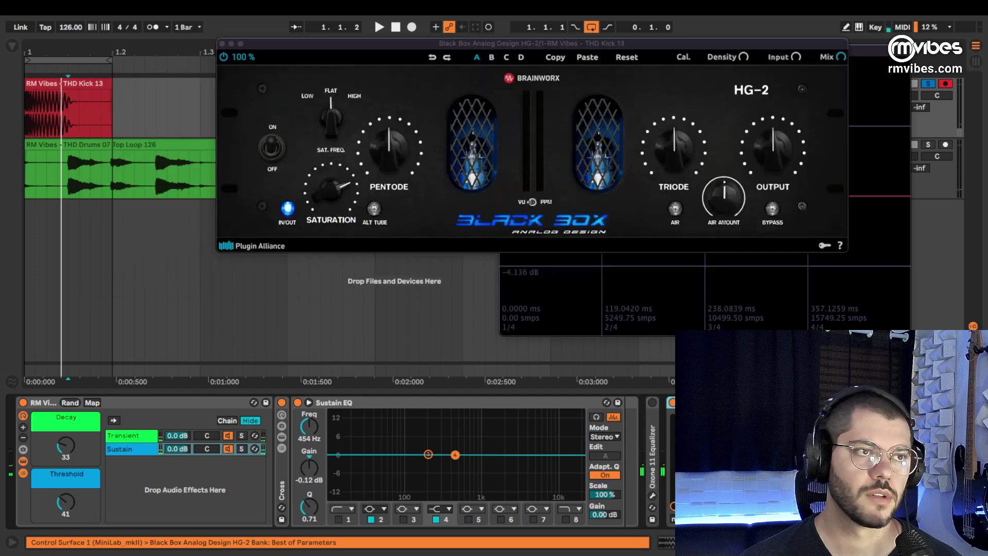
key("space")
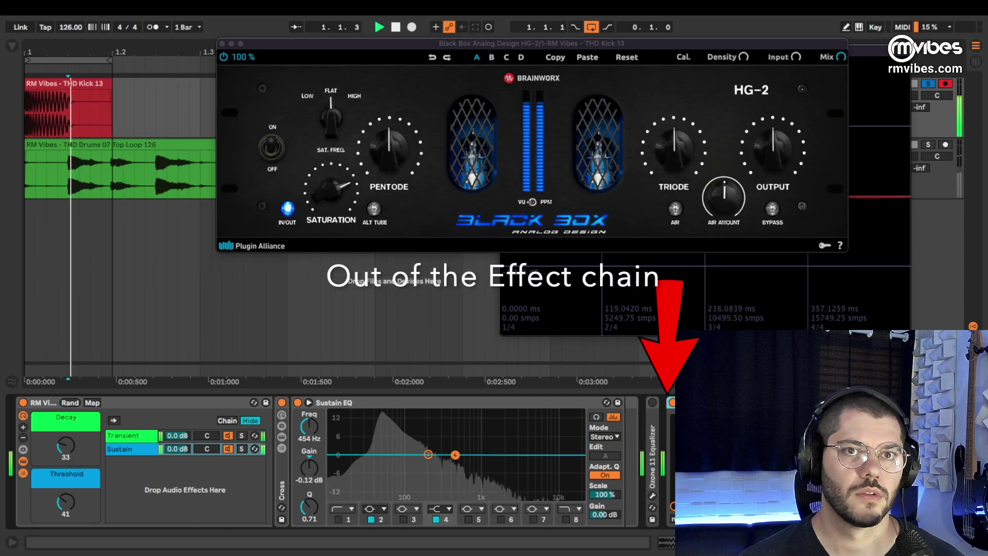
left_click_drag(555, 47, 391, 67)
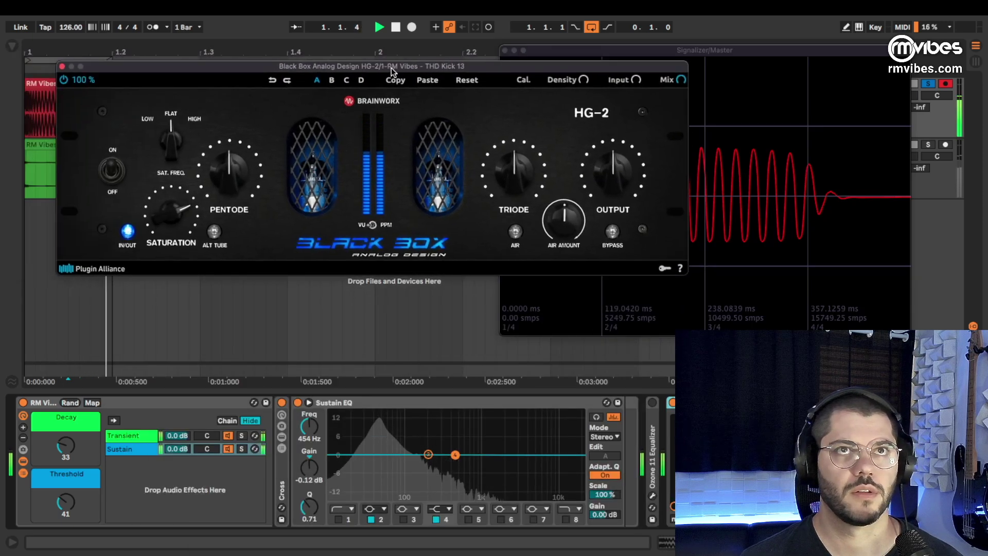
left_click_drag(710, 51, 813, 42)
left_click_drag(455, 66, 423, 60)
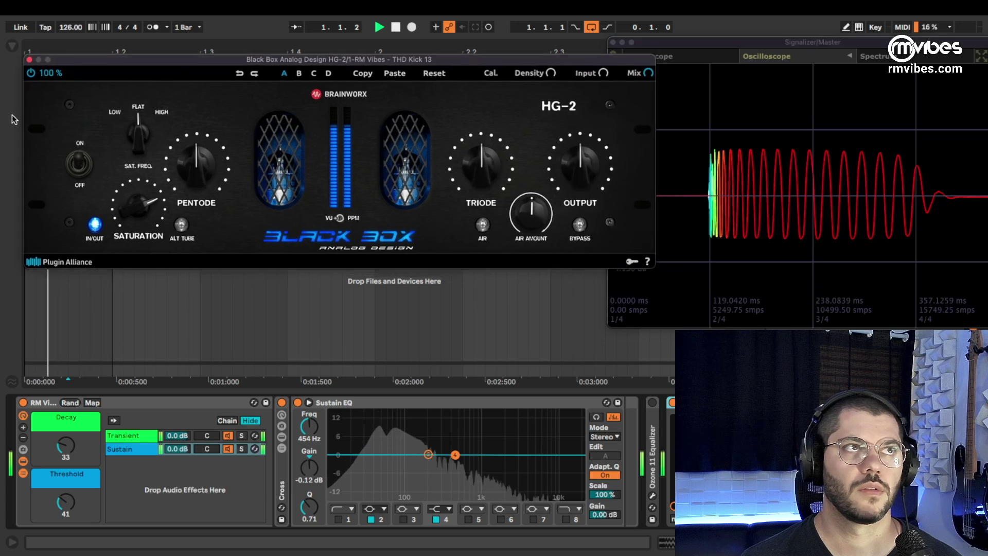
left_click(41, 72)
left_click(57, 101)
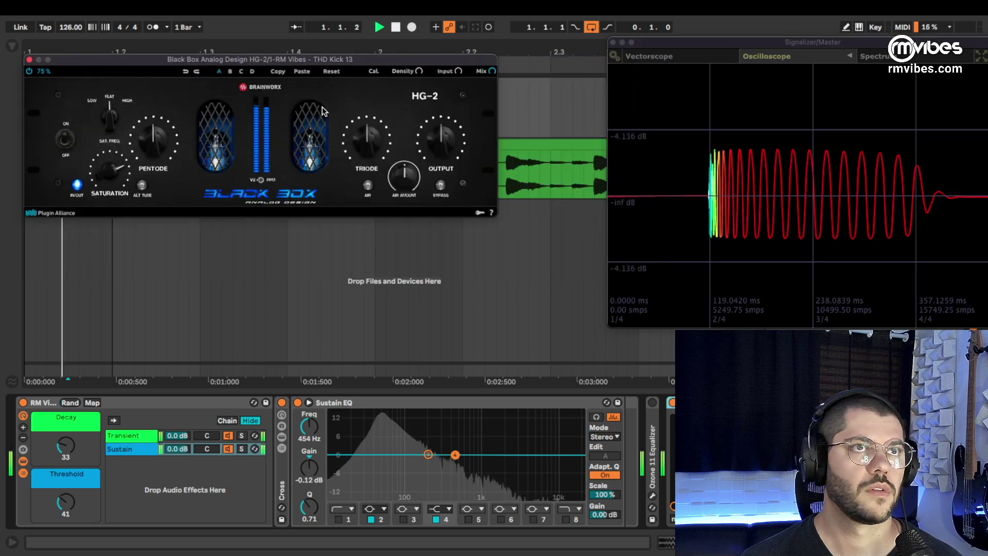
left_click_drag(684, 47, 617, 51)
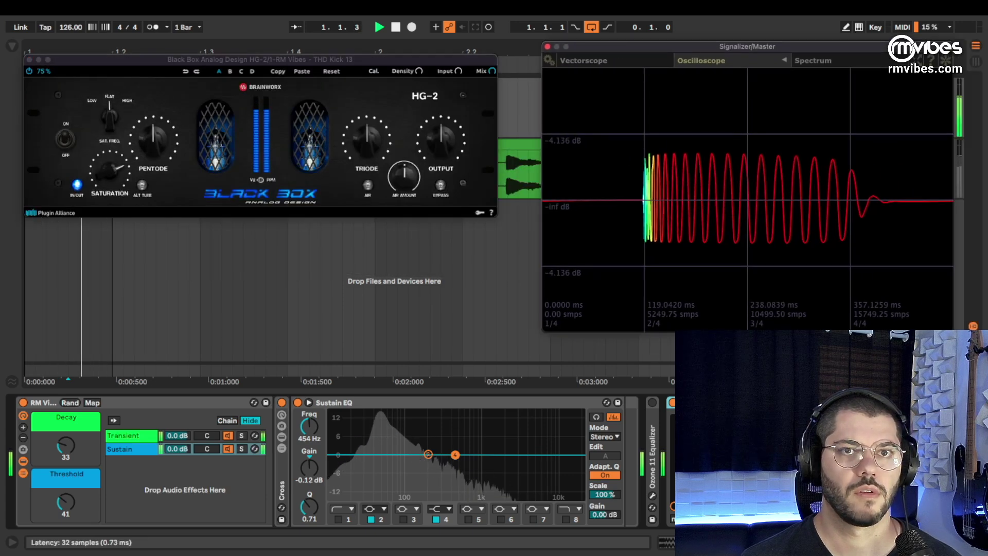
Place the Black Box HG-2 into the Sustain chain and audition the result.
left_click(178, 490)
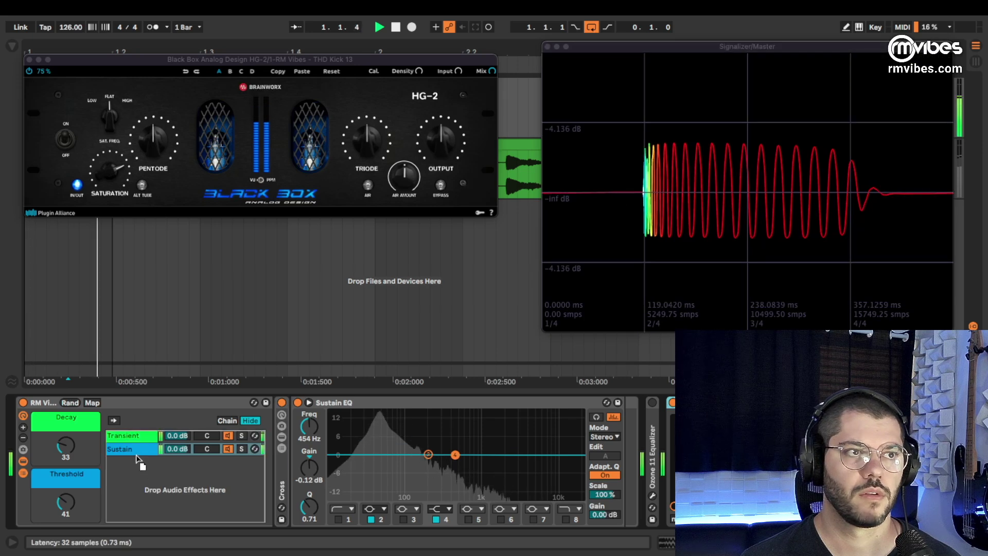
left_click(135, 451)
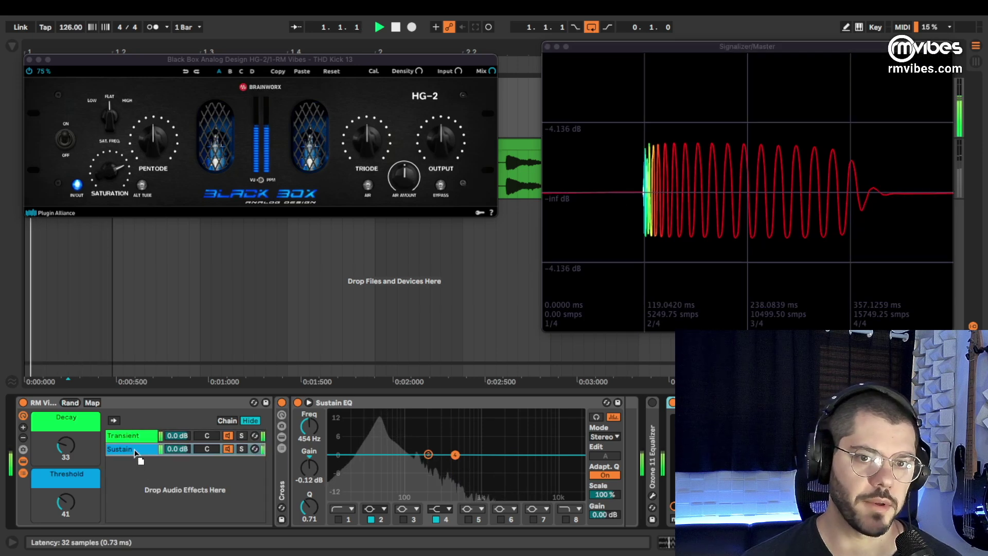
left_click_drag(136, 452, 134, 450)
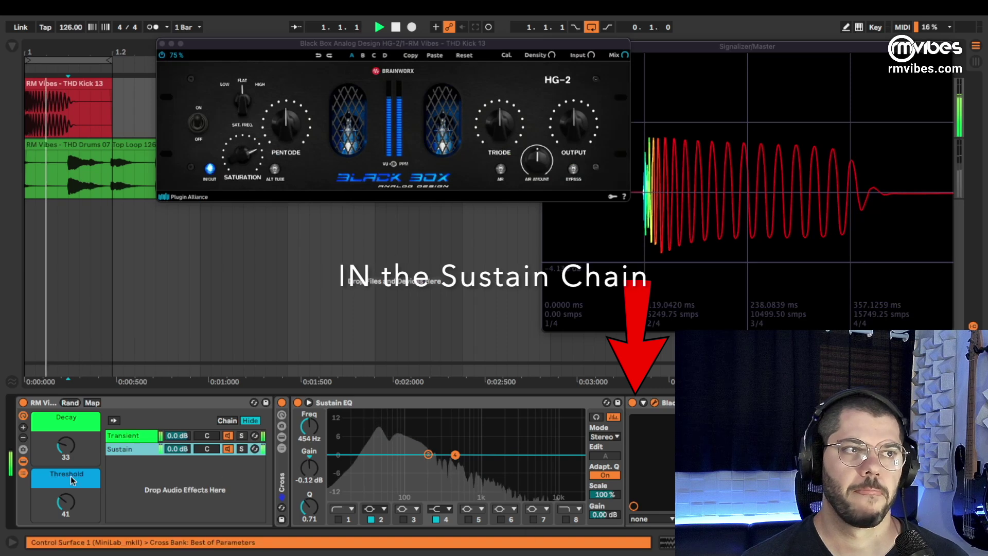
key("space")
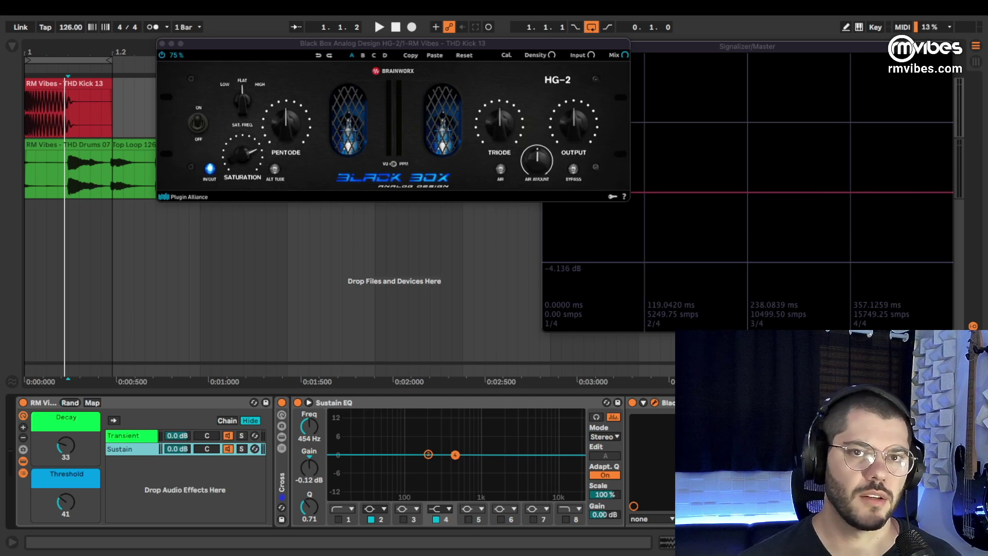
key("space")
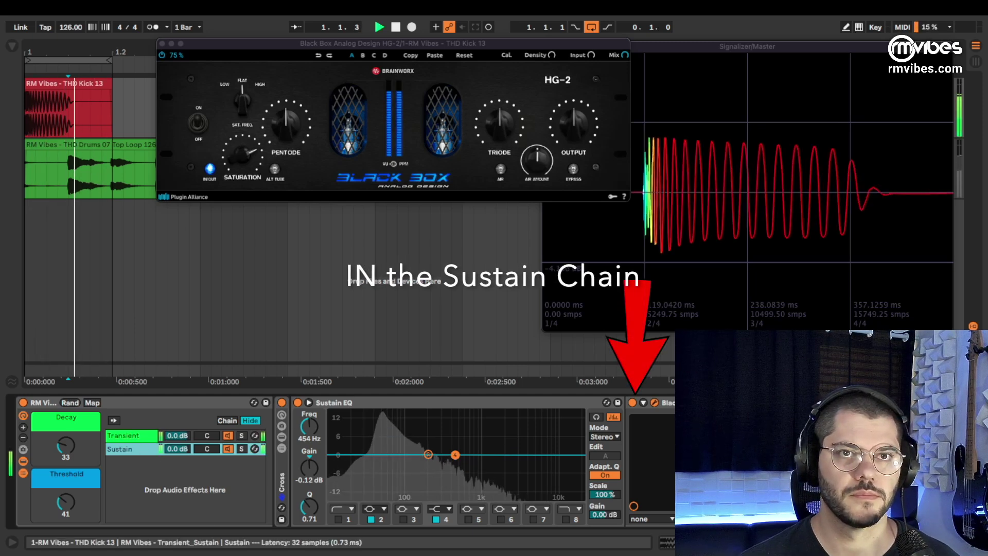
Move the HG-2 out of the Sustain chain and drop it after Transient EQ in the Transient chain.
left_click_drag(669, 402, 731, 403)
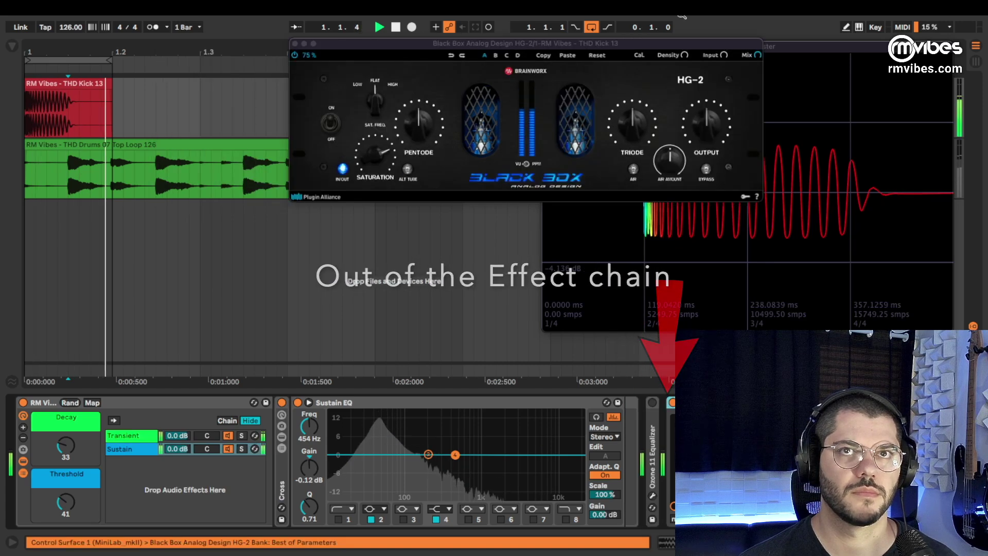
left_click_drag(634, 47, 380, 62)
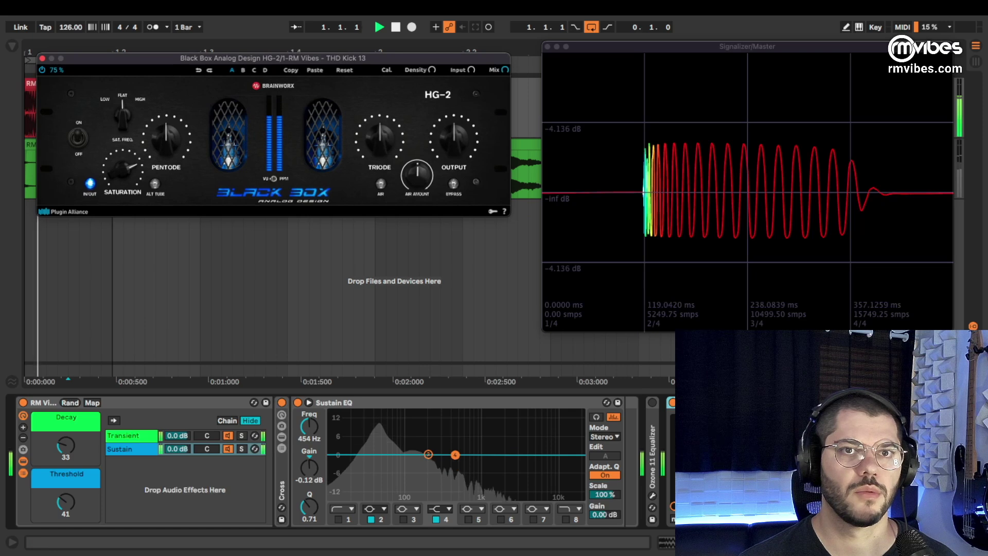
left_click(133, 450)
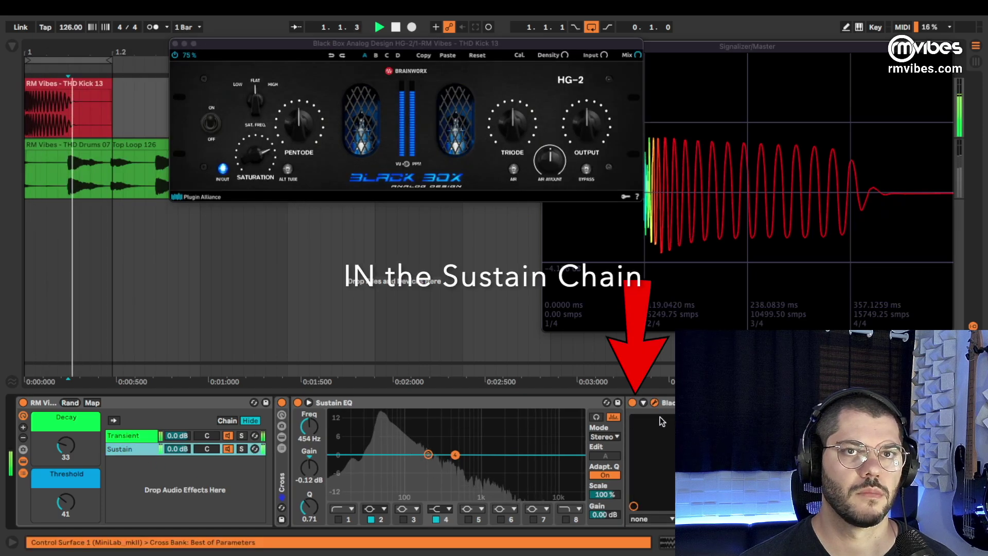
left_click_drag(668, 402, 761, 407)
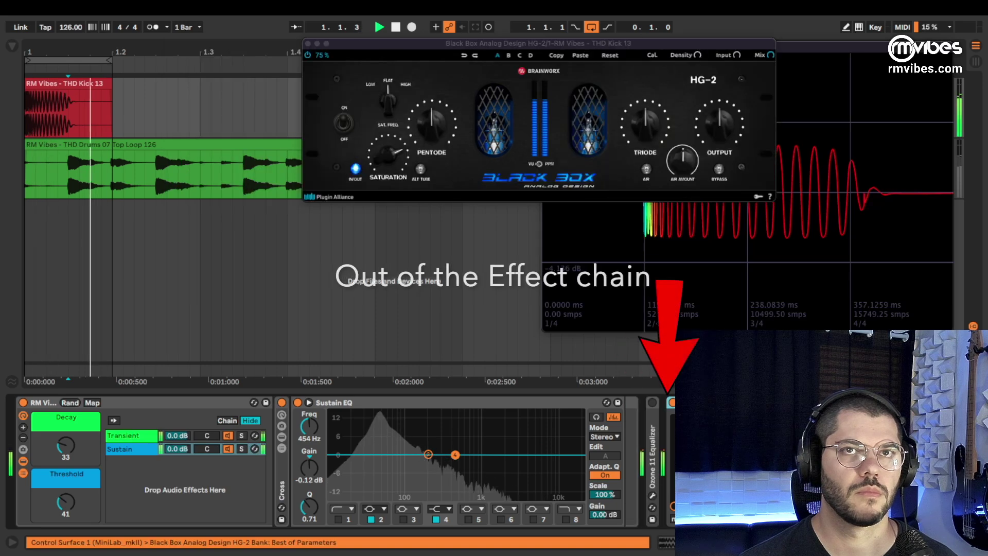
left_click_drag(672, 403, 136, 450)
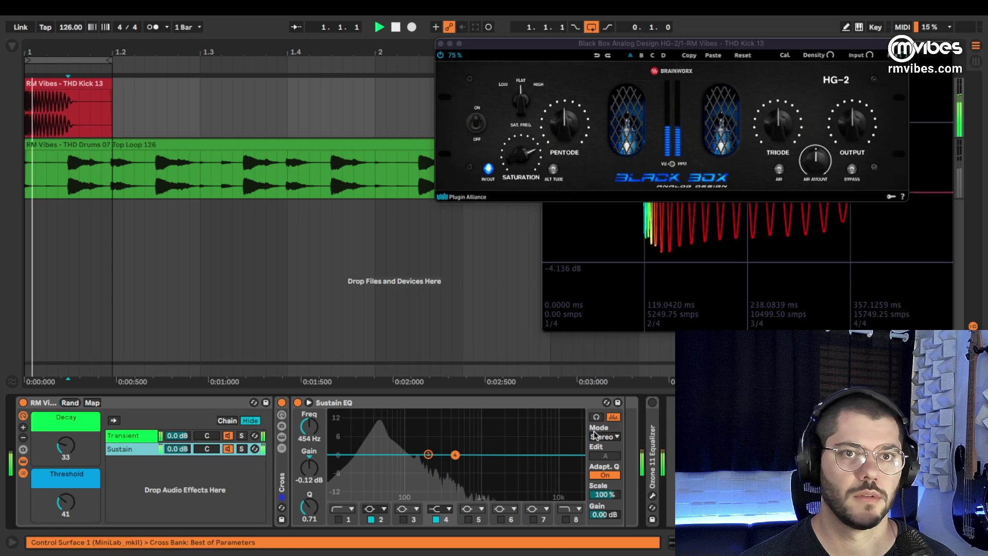
left_click(142, 440)
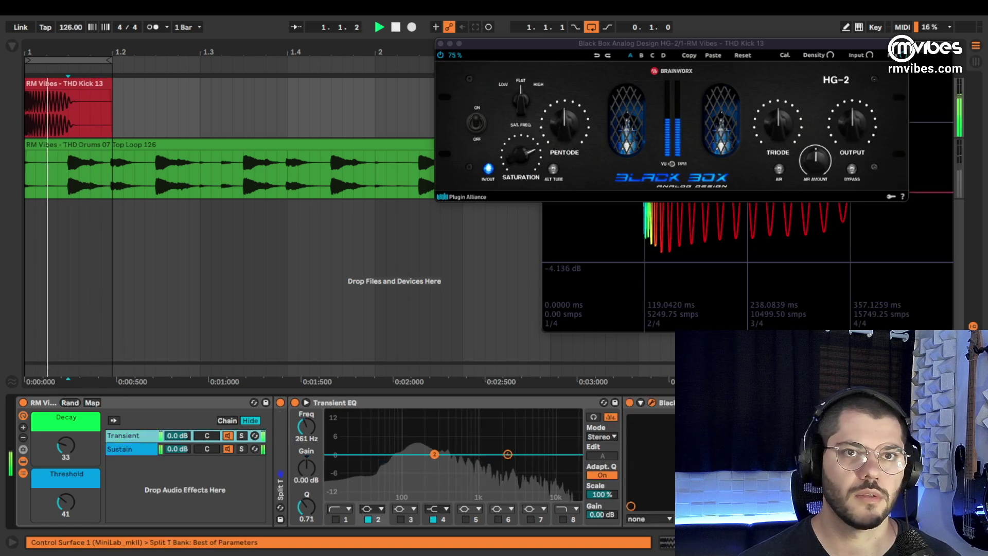
Solo the Transient chain and restart playback with the HG-2 window moved left.
key("space")
mouse_move(649, 47)
left_mouse_down()
mouse_move(178, 63)
mouse_move(255, 68)
left_mouse_up()
left_click(242, 435)
key("space")
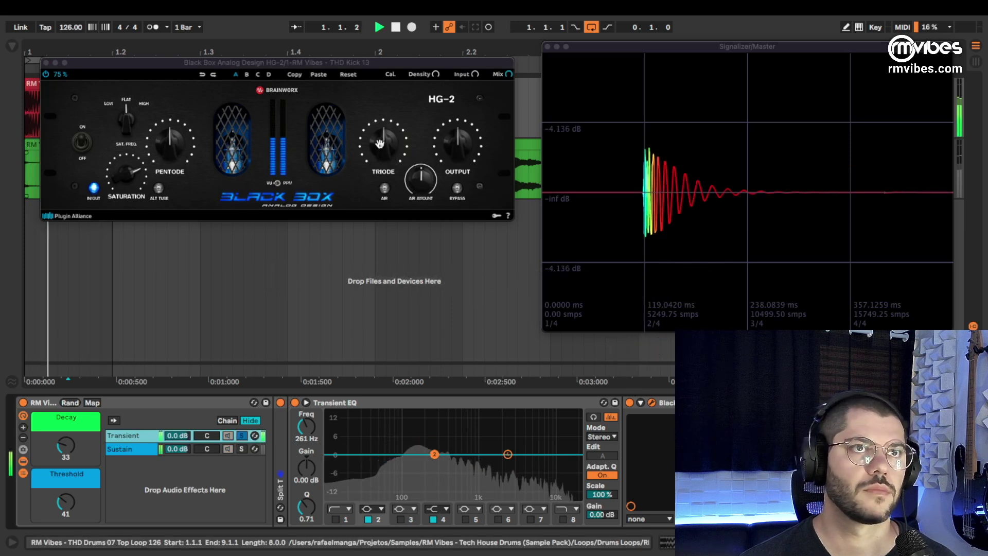
Retune the HG-2 Triode and Pentode knobs and raise the Air Amount.
left_click_drag(383, 135, 383, 130)
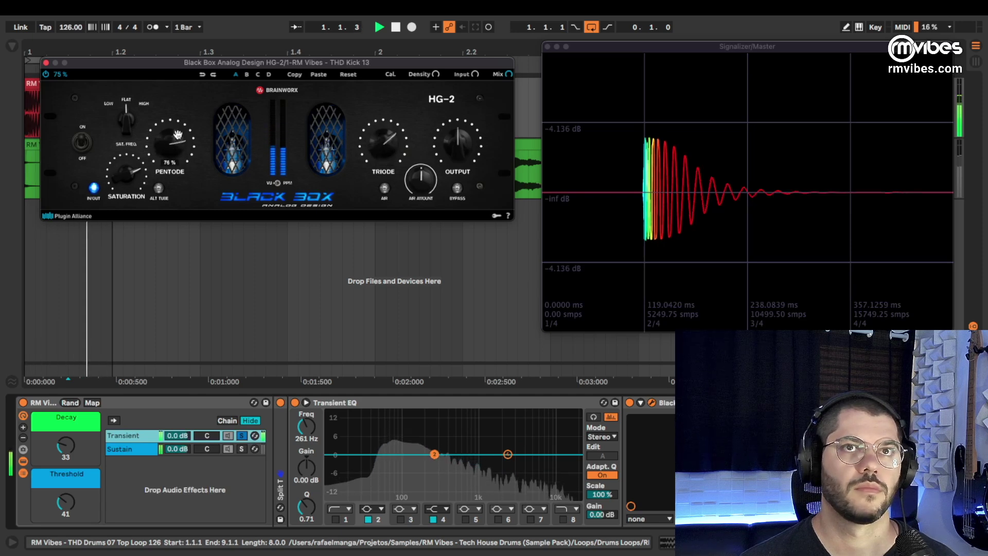
left_click_drag(177, 135, 173, 153)
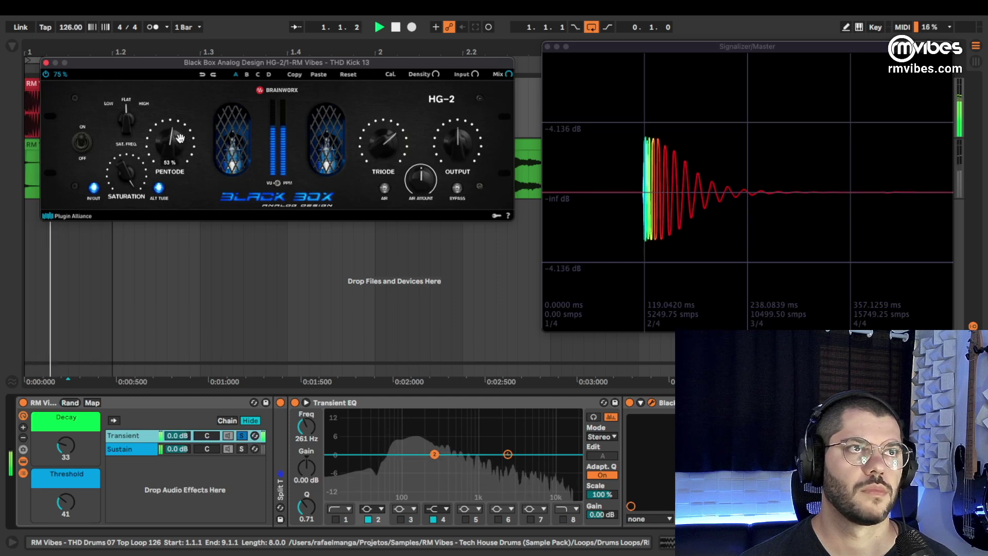
left_click_drag(183, 135, 183, 121)
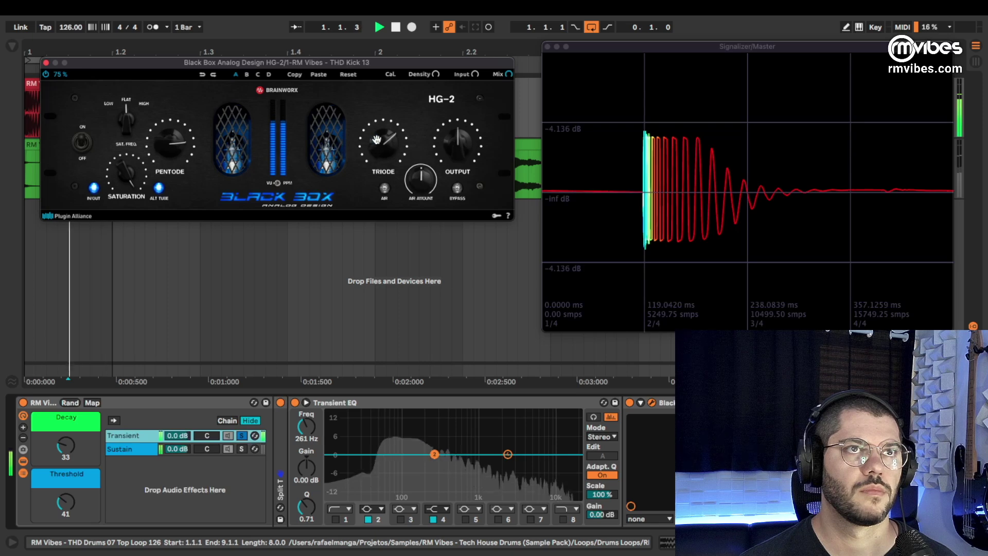
left_click_drag(368, 164, 371, 150)
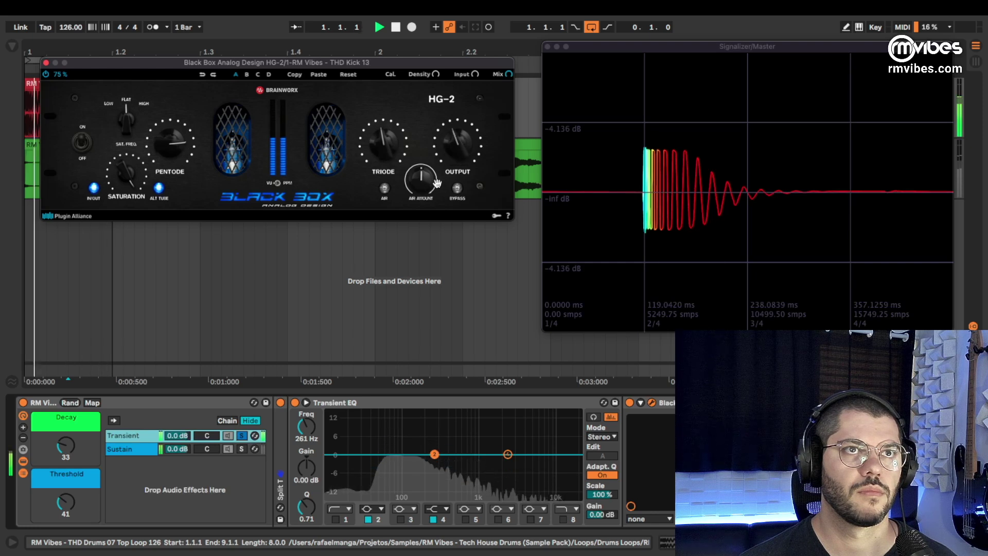
left_click_drag(436, 183, 436, 175)
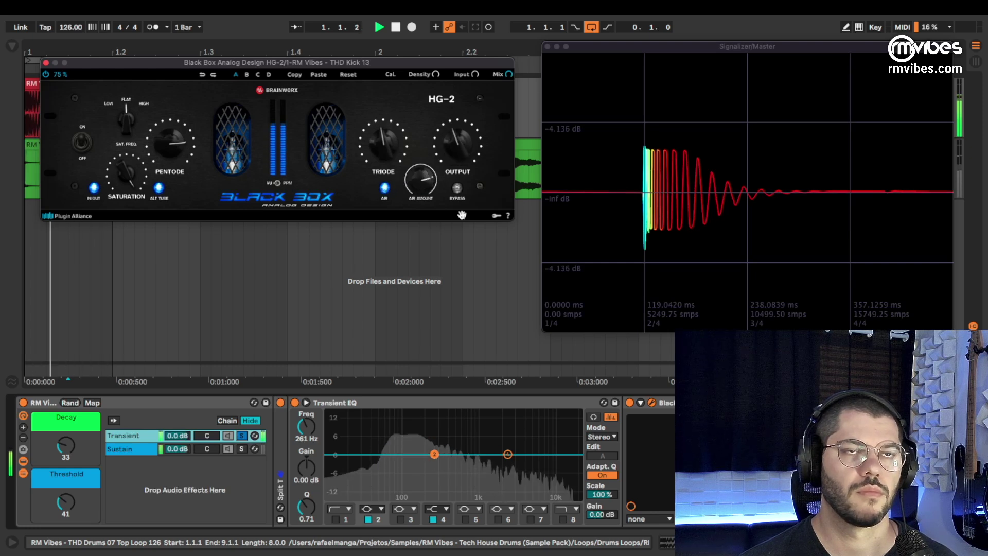
Unsolo the Transient chain, stop playback, and select the RM Vibes rack and Transient EQ.
left_click(240, 437)
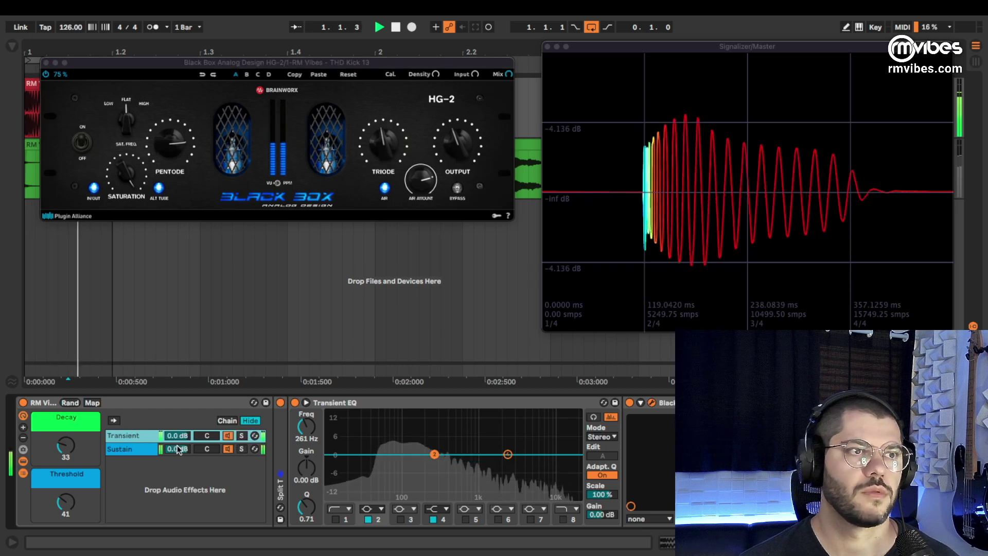
key("space")
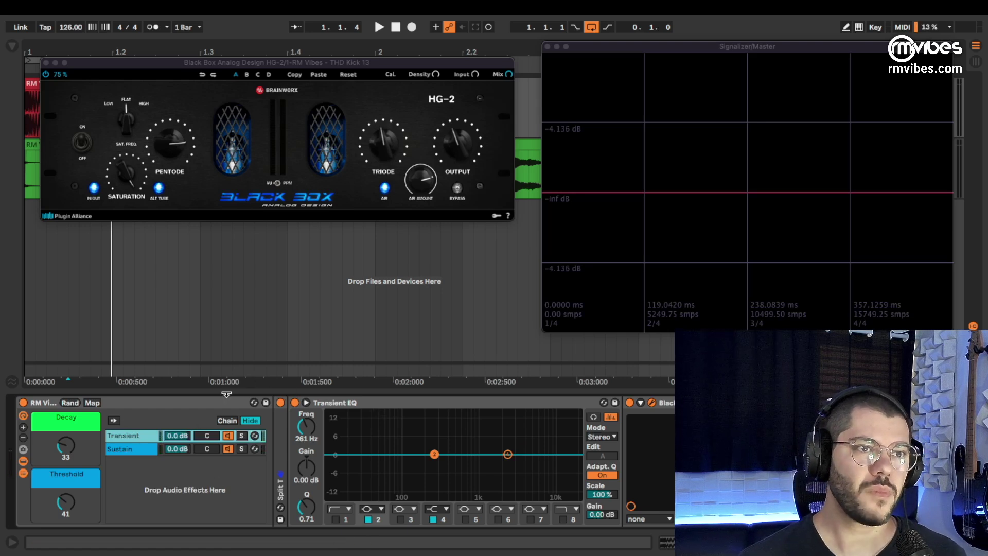
left_click(220, 404)
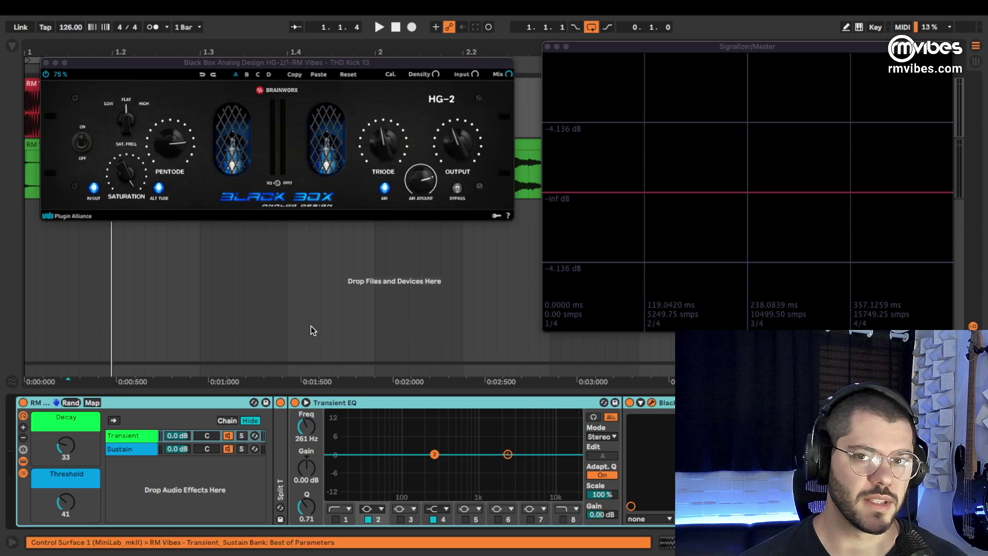
left_click(359, 404)
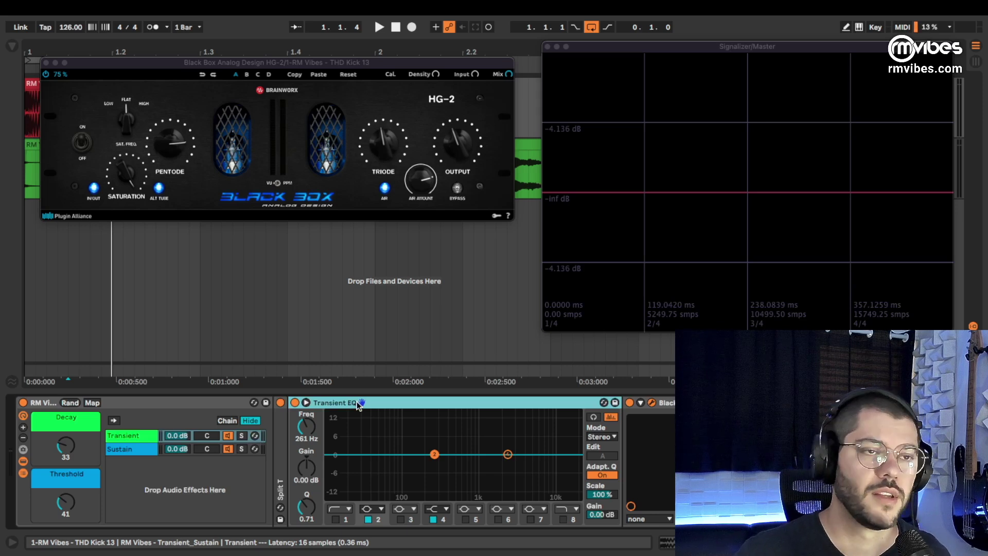
Fold and unfold Transient EQ, then delete the Black Box HG-2 from the Transient chain.
double_click(449, 403)
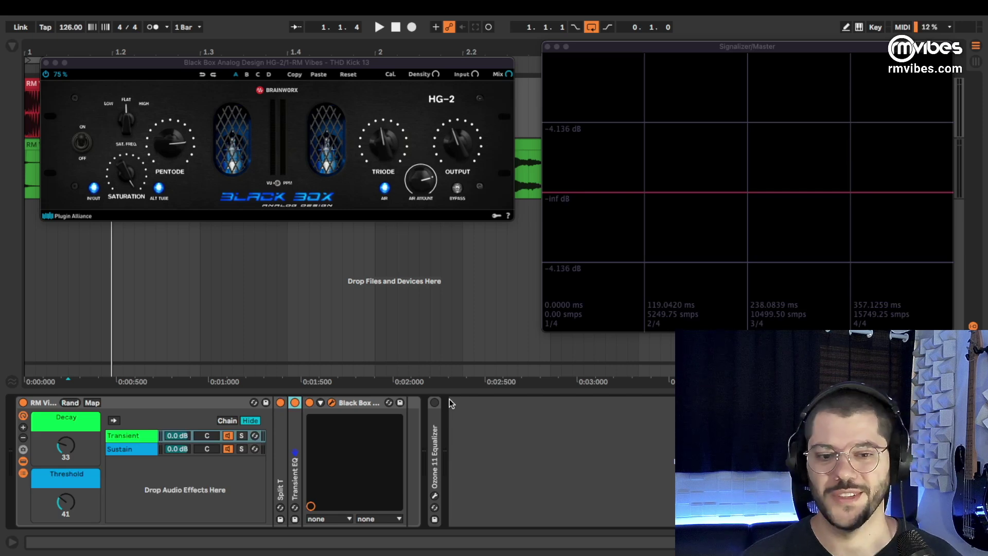
double_click(297, 450)
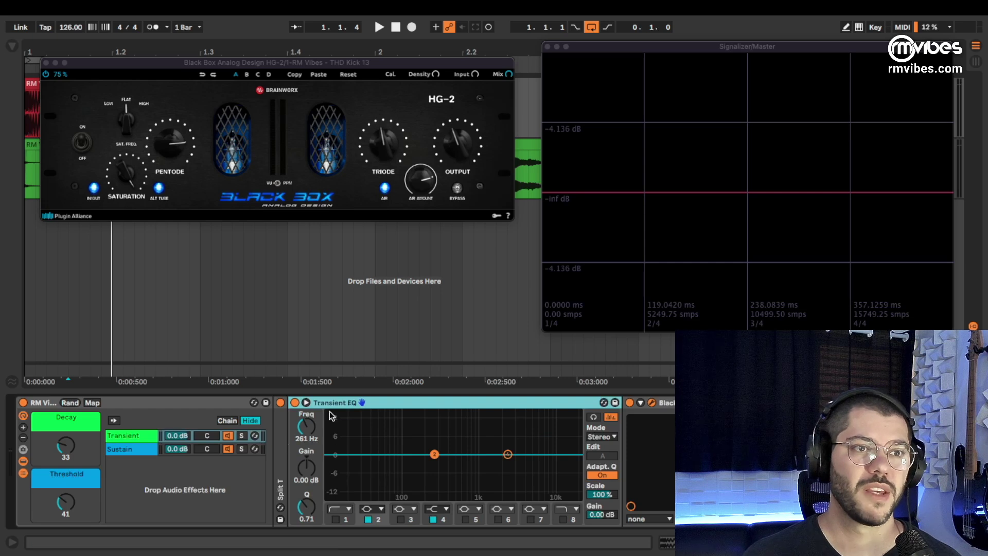
left_click(666, 403)
key("Delete")
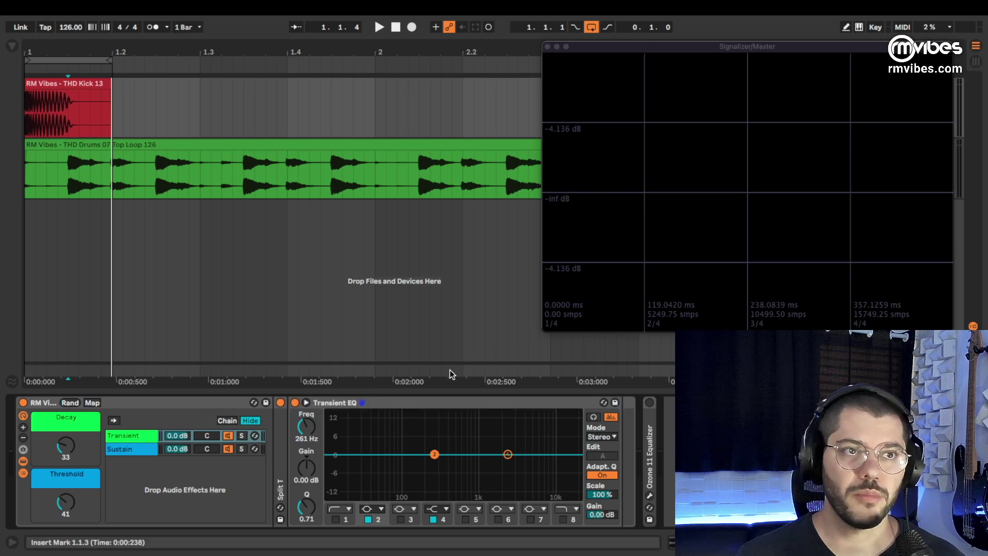
Zoom out to the whole drum loop, select its clip, and solo Sustain then Transient.
left_click(403, 402)
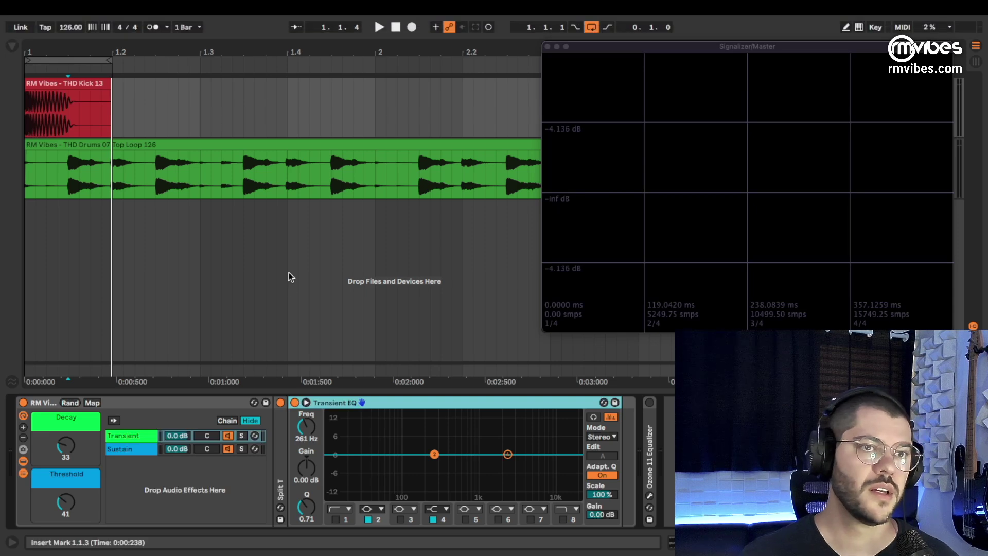
left_click_drag(200, 56, 202, 26)
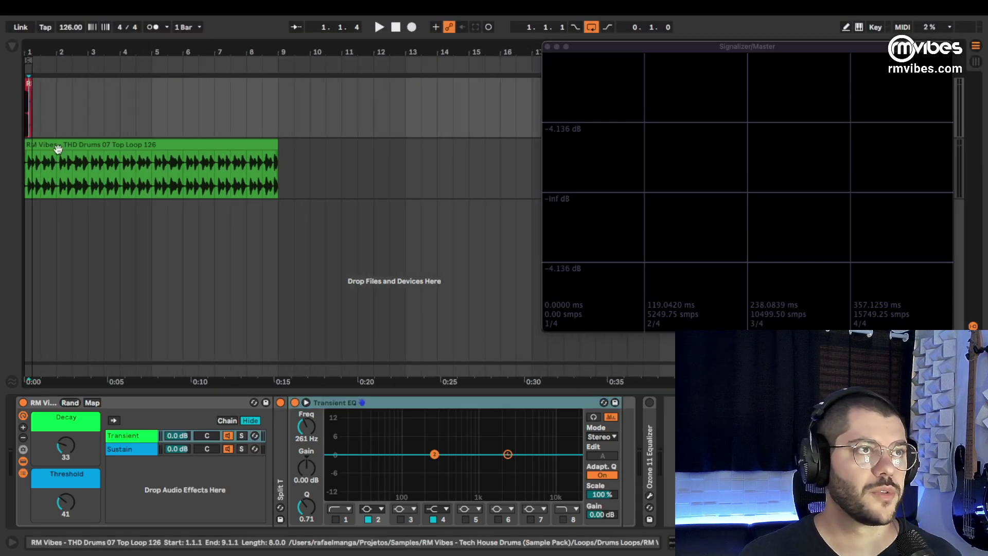
left_click(56, 145)
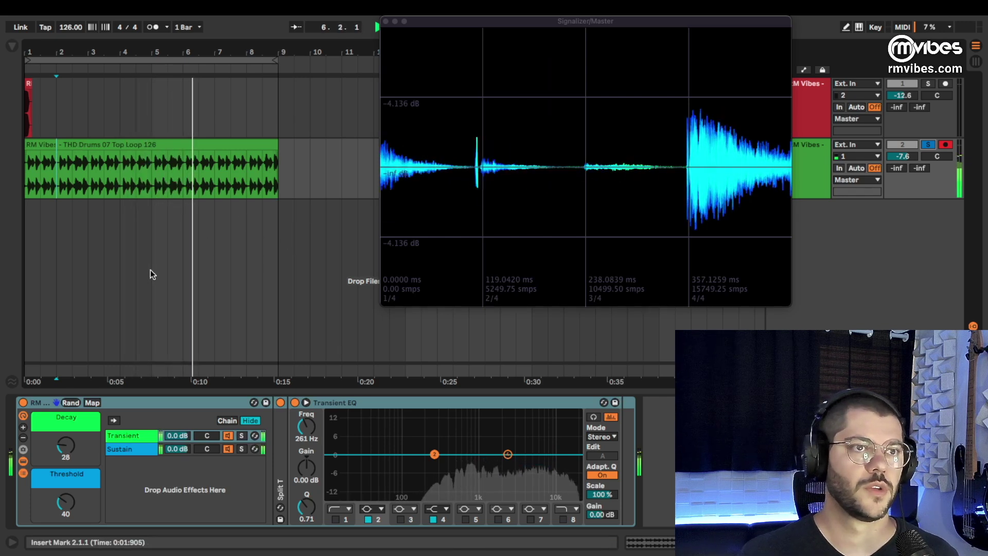
left_click(241, 449)
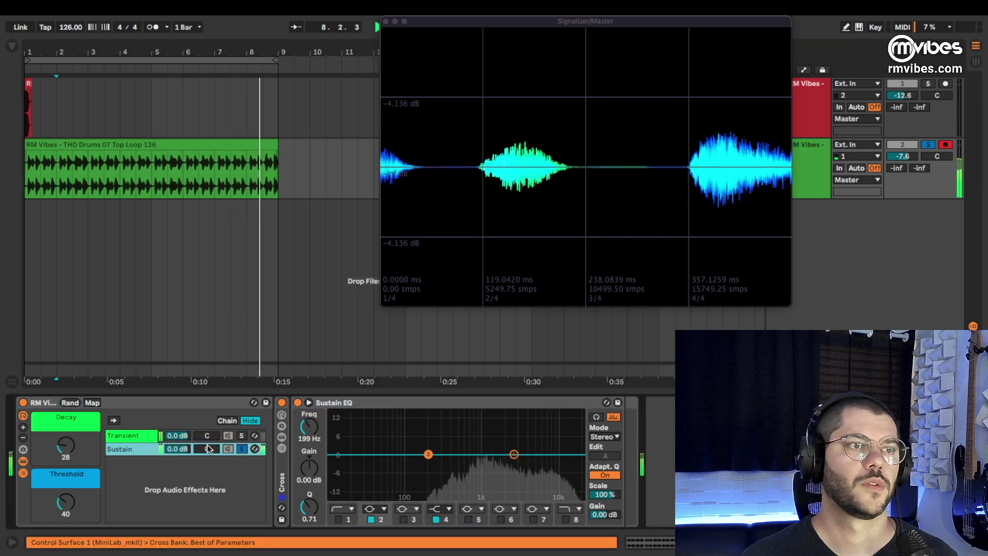
left_click(243, 436)
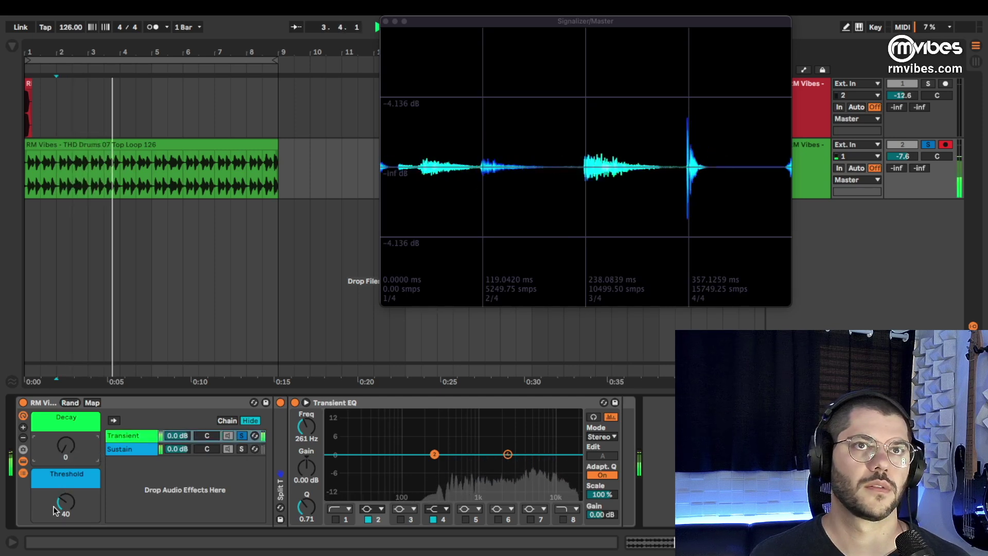
Set the Decay macro to 20, unsolo the Transient chain, and stop playback.
left_click_drag(65, 502, 64, 496)
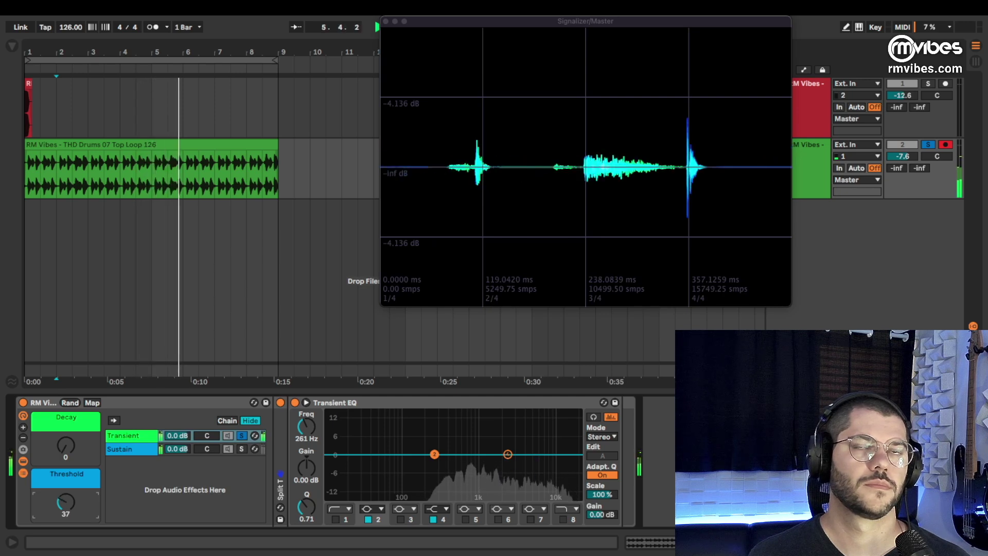
left_click_drag(70, 443, 70, 432)
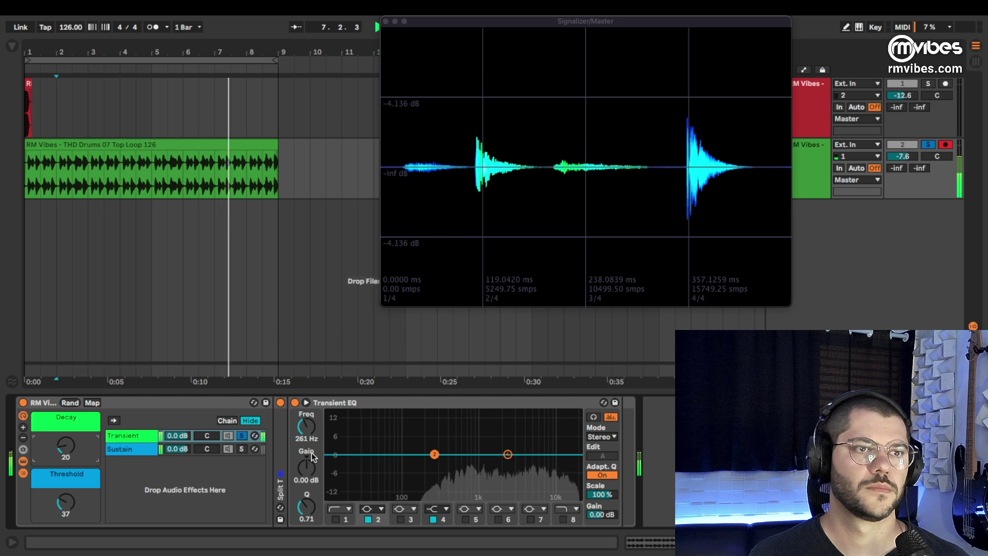
left_click(241, 435)
left_click(128, 438)
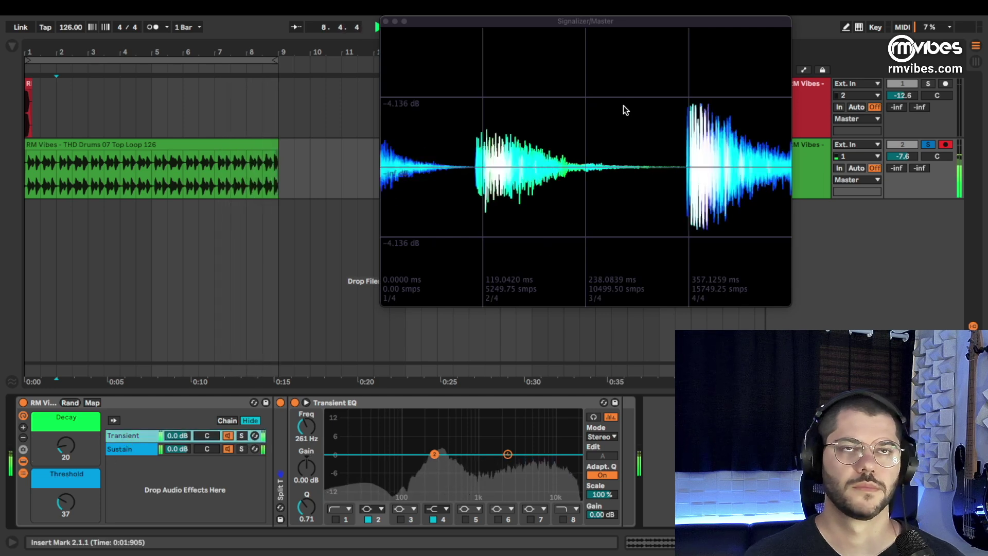
key("space")
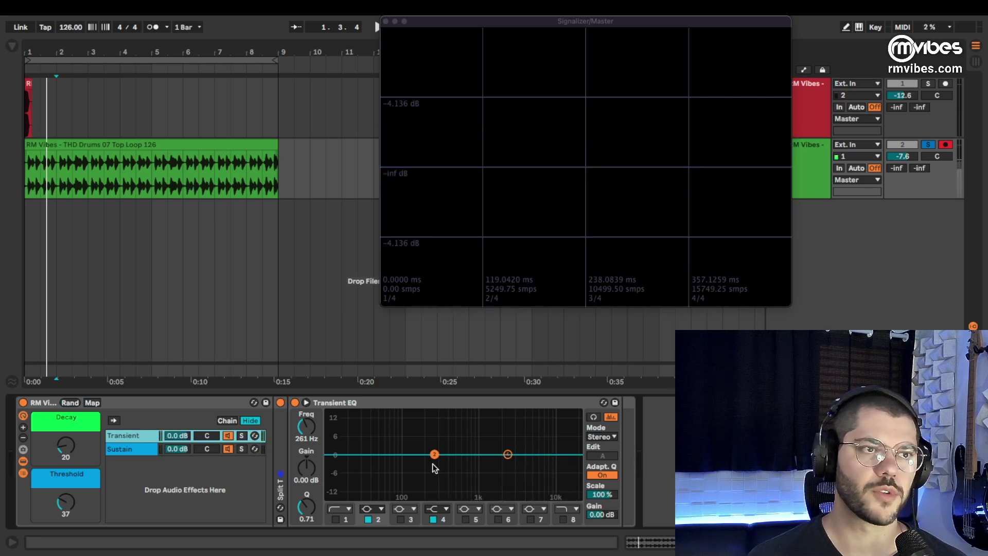
With the loop playing, audition high and low-mid boosts on the Transient EQ, then flatten band 2 near 0 dB.
key("space")
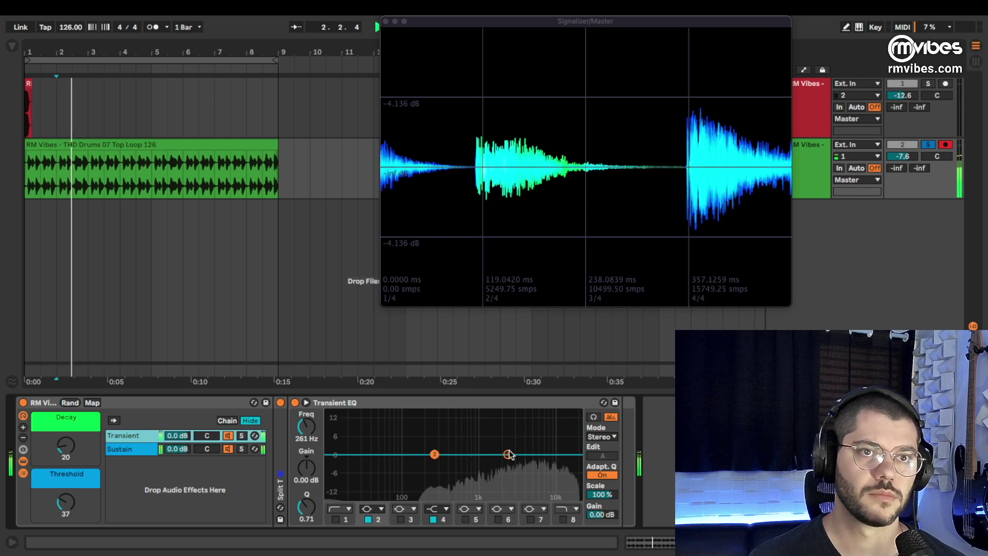
left_click_drag(508, 454, 532, 454)
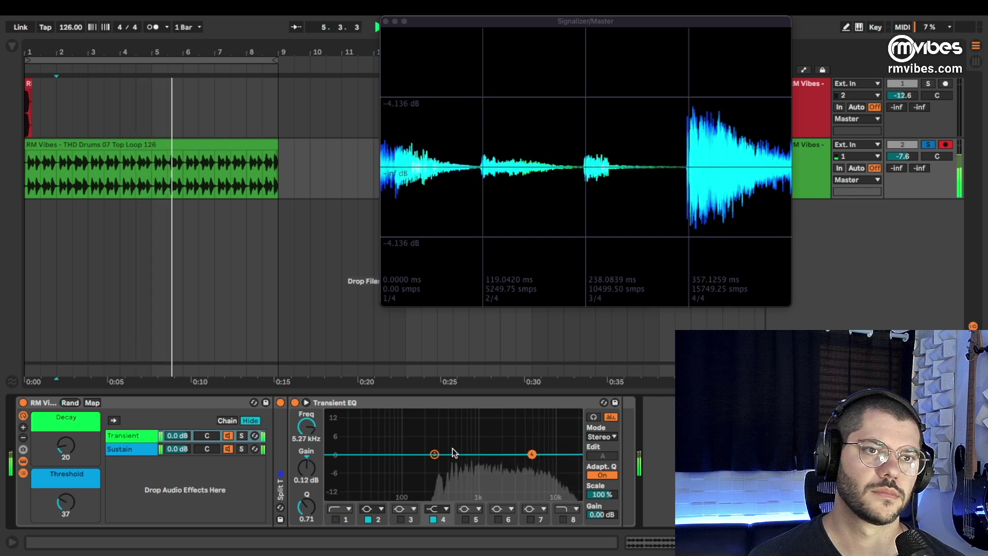
left_click_drag(435, 454, 452, 426)
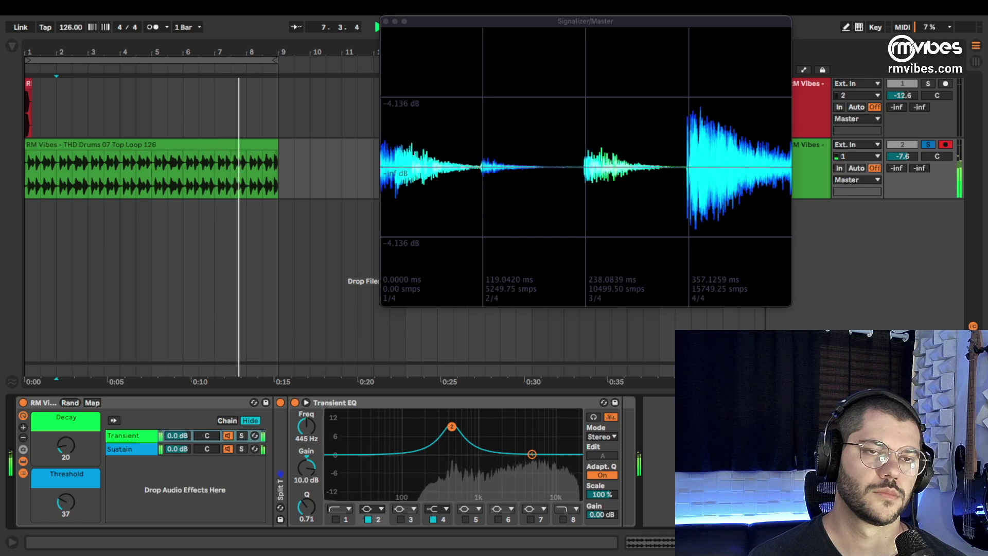
left_click_drag(451, 429, 453, 453)
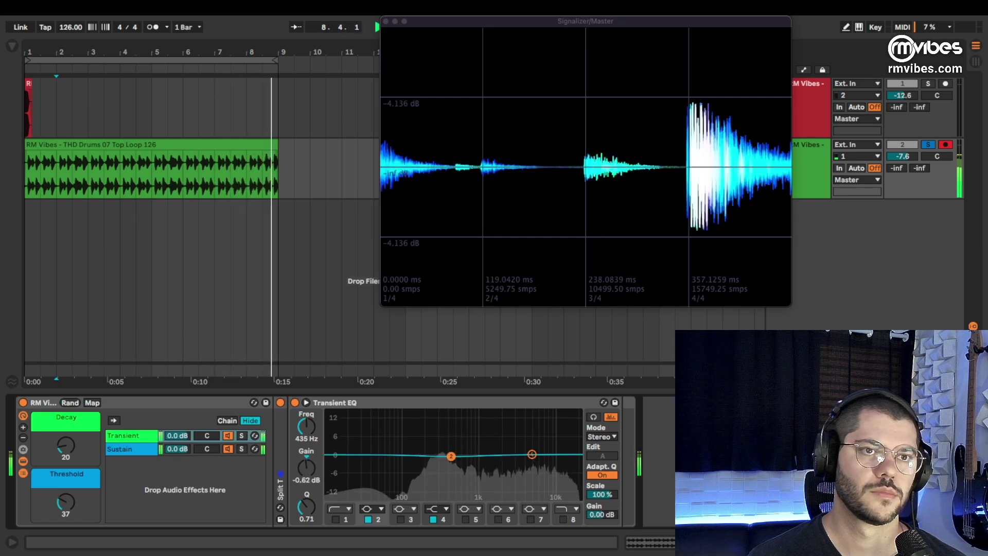
Shape the Sustain EQ with a 5.83 dB cut at 711 Hz and a +3.84 dB high shelf at 9.58 kHz.
left_click(135, 453)
key("space")
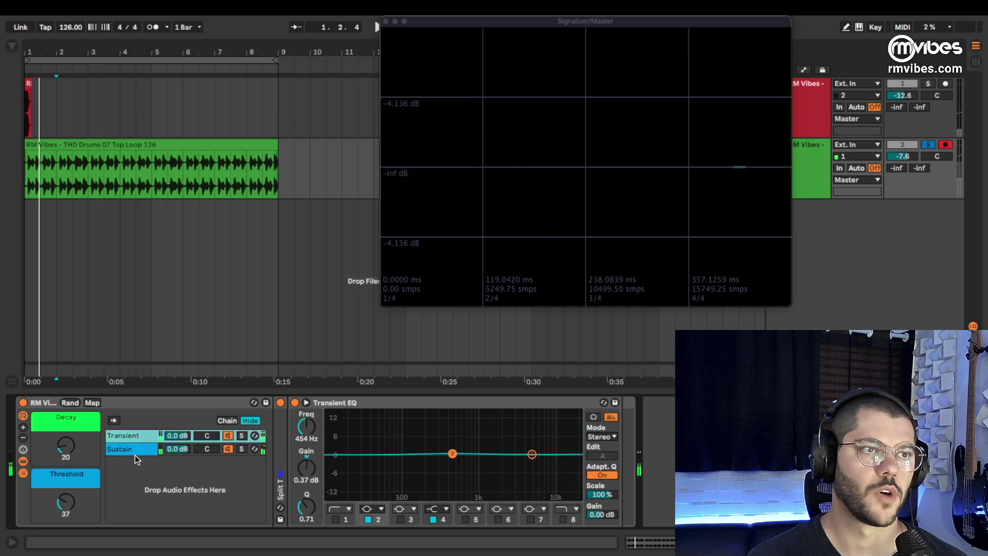
key("space")
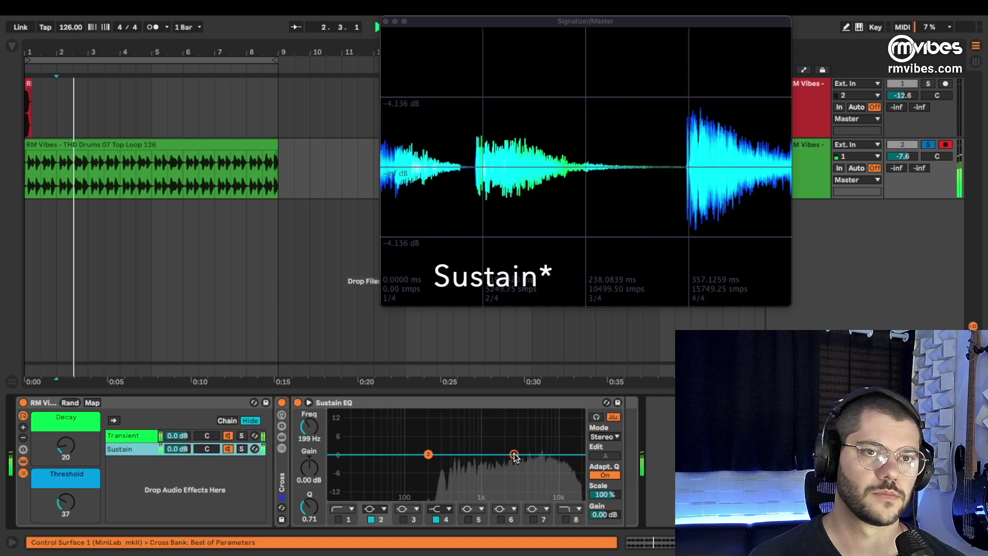
left_click_drag(513, 454, 546, 454)
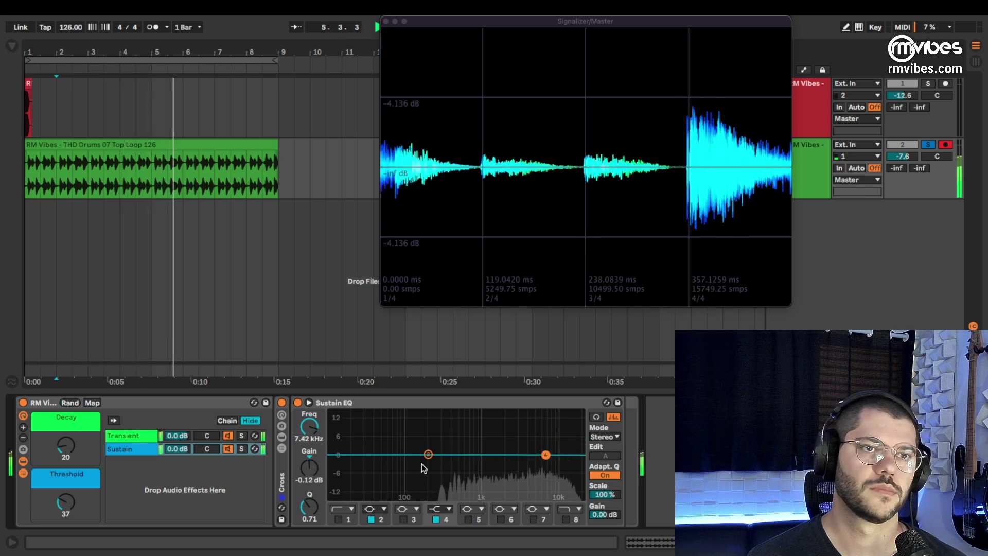
left_click_drag(428, 454, 472, 457)
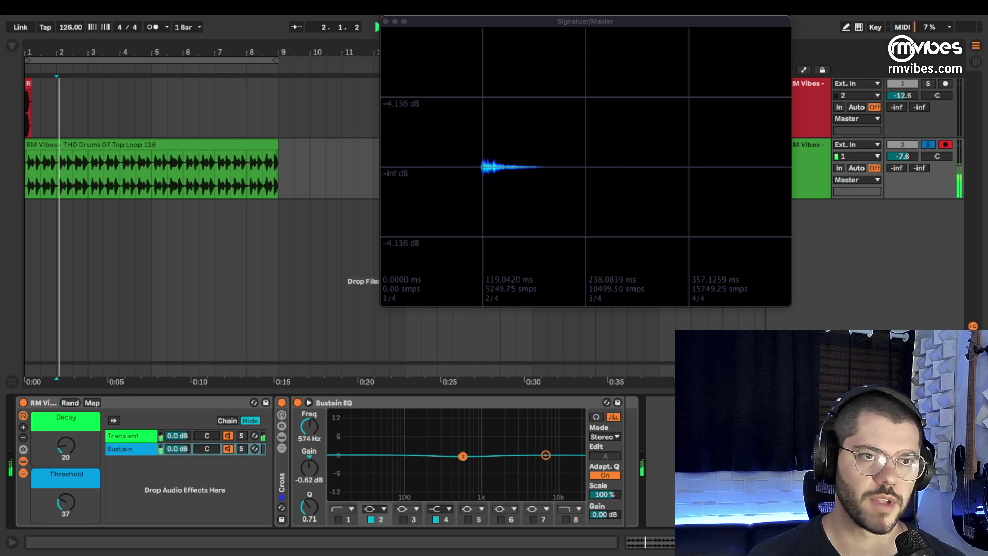
left_click_drag(462, 456, 470, 470)
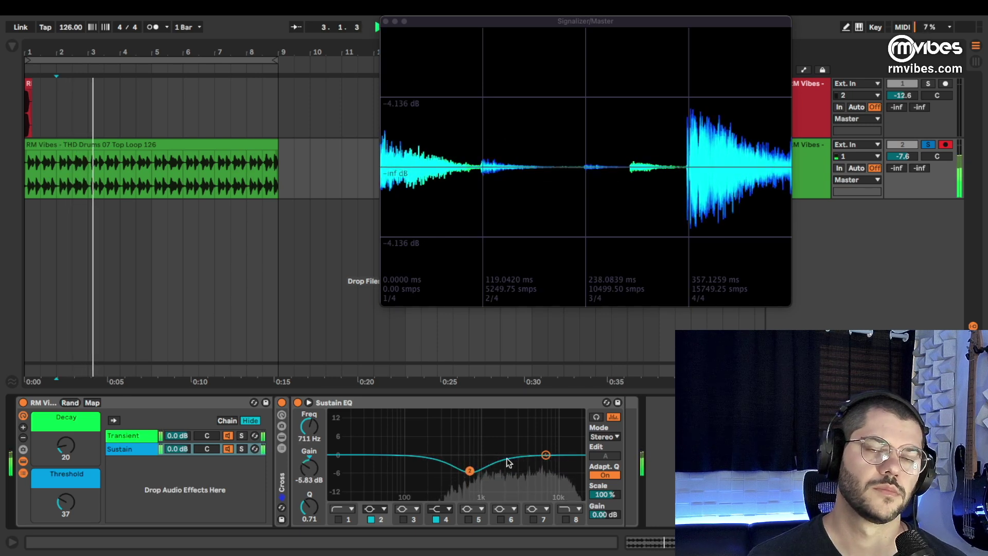
left_click_drag(545, 455, 553, 443)
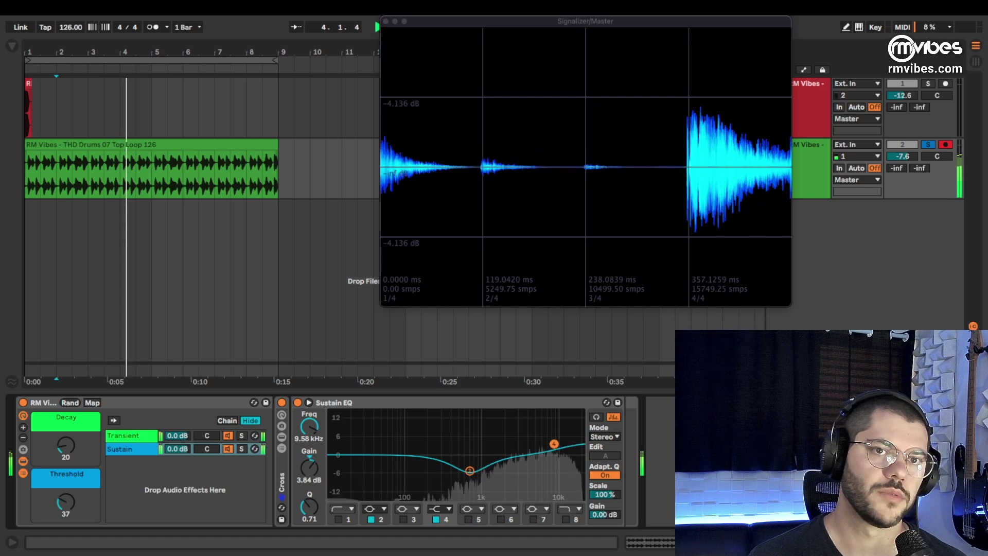
left_click(133, 433)
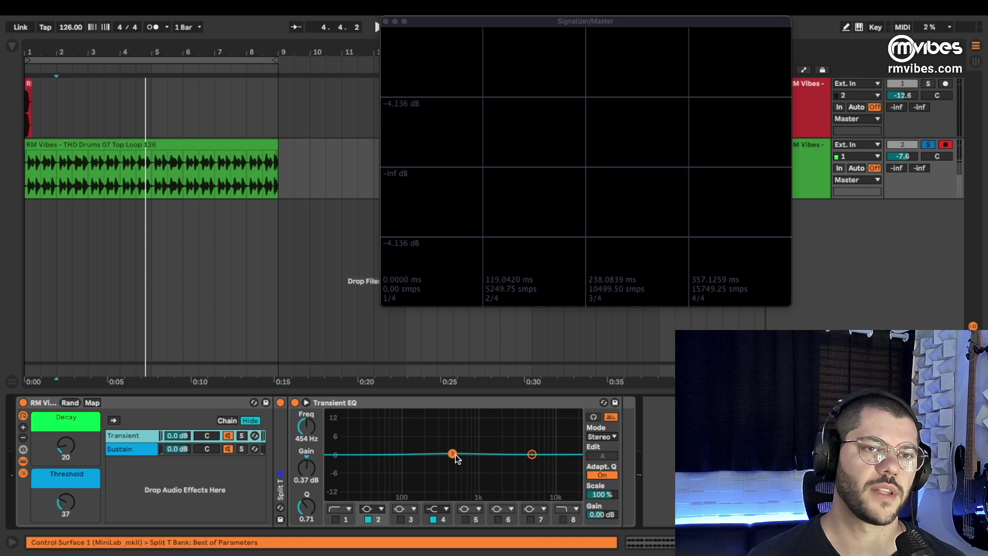
Boost the Transient EQ gently around 600 Hz and shelve its highs down 2.36 dB from 5.87 kHz.
key("space")
mouse_move(456, 455)
left_mouse_down()
mouse_move(448, 438)
mouse_move(448, 452)
mouse_move(461, 446)
left_mouse_up()
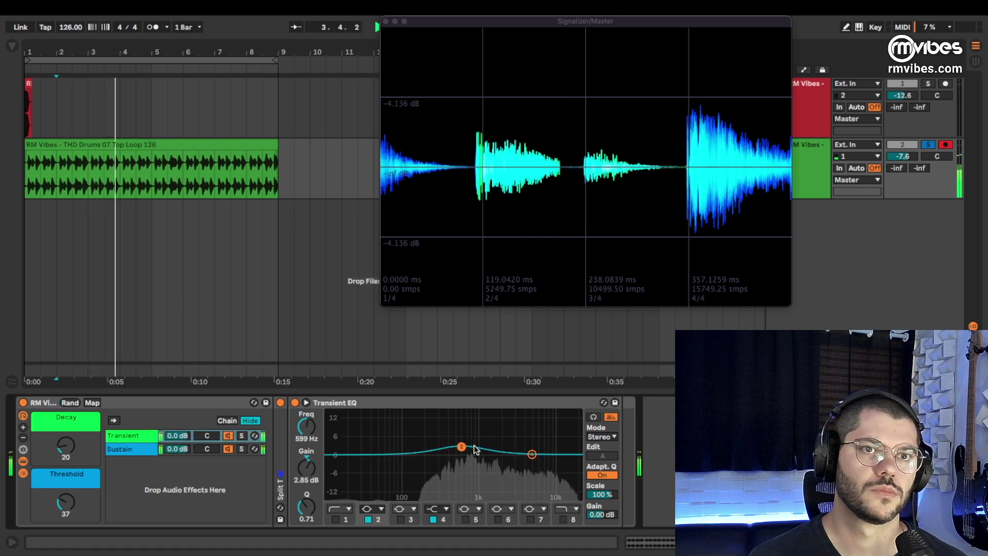
left_click_drag(532, 454, 535, 461)
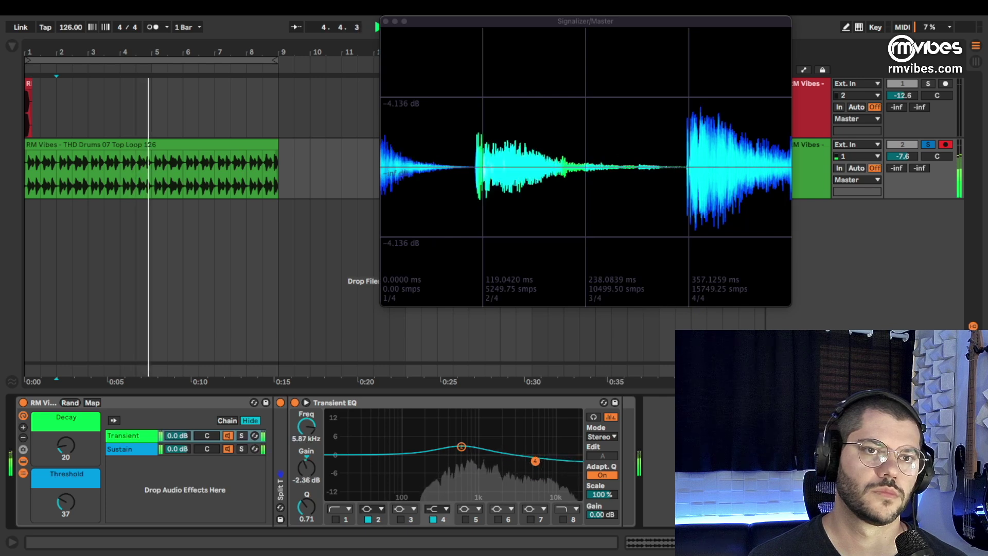
A/B the transient/sustain rack by toggling its bypass, ending bypassed with playback stopped.
left_click(22, 403)
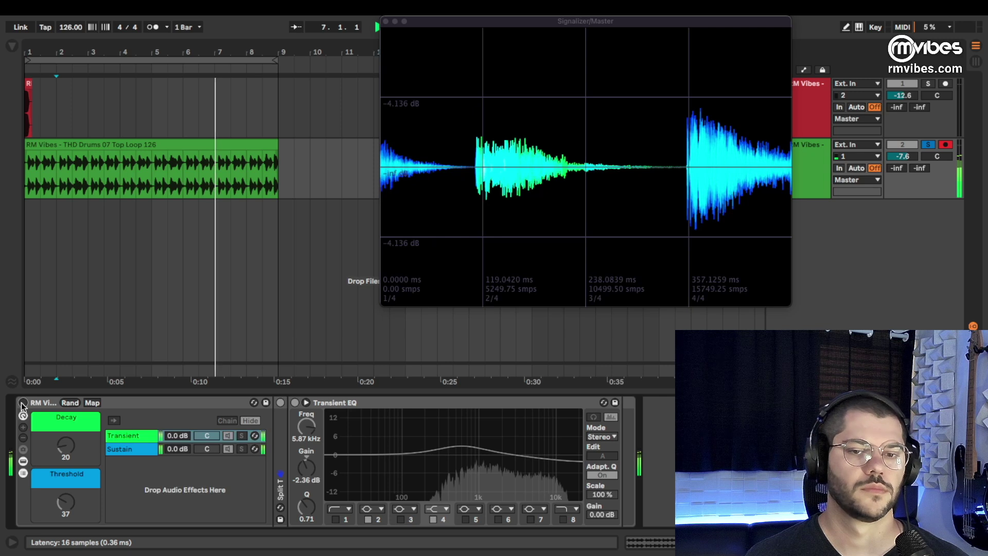
left_click(22, 403)
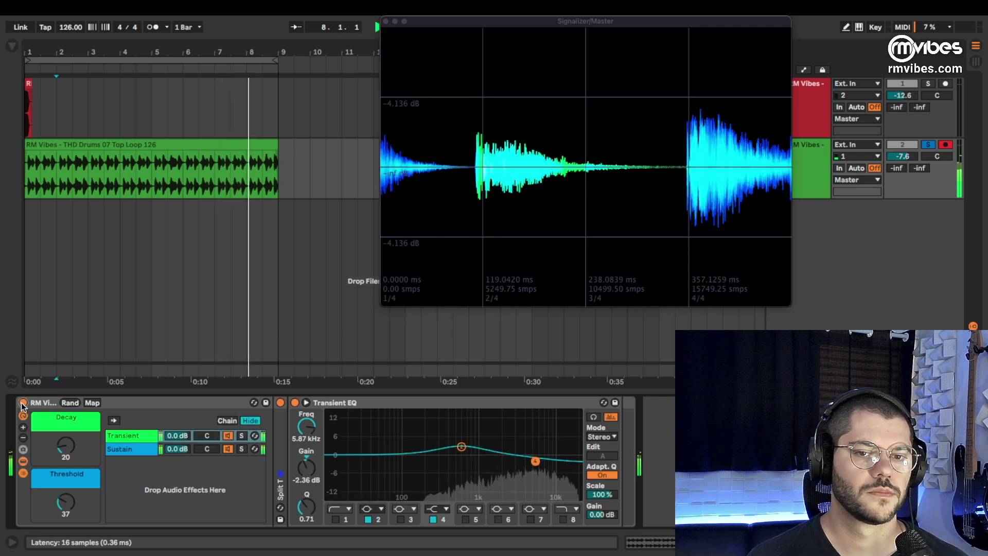
left_click(22, 403)
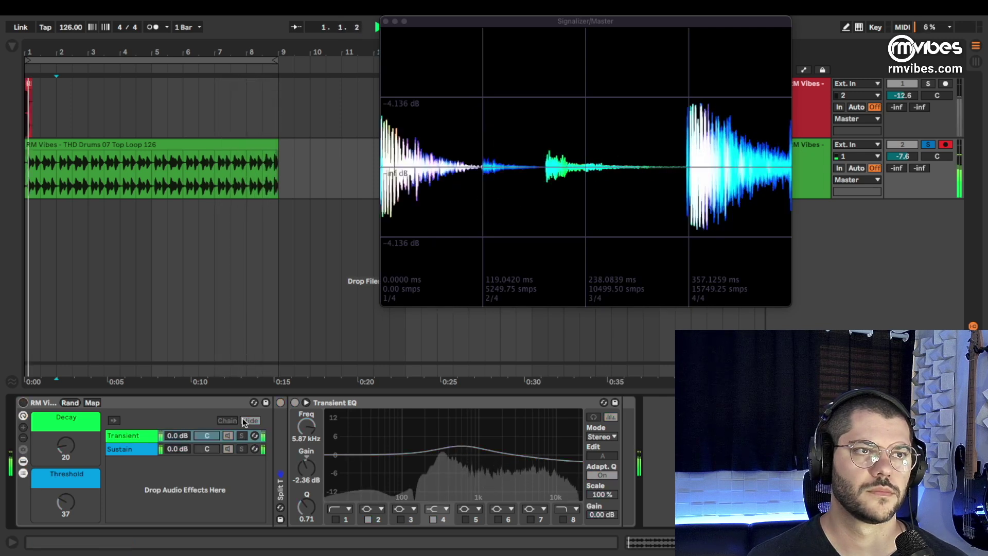
key("space")
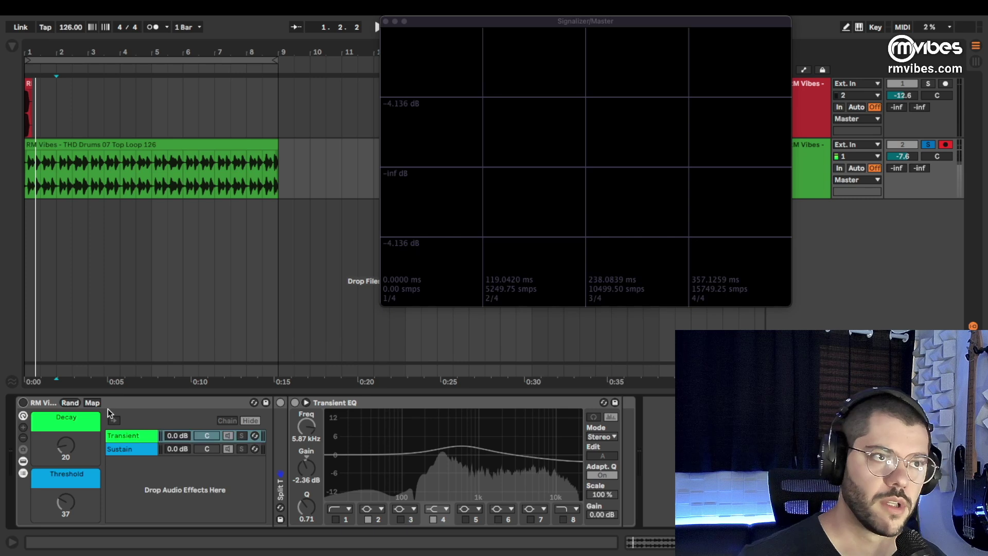
Turn the transient/sustain rack back on and close then reopen the Signalizer scope window.
left_click(23, 403)
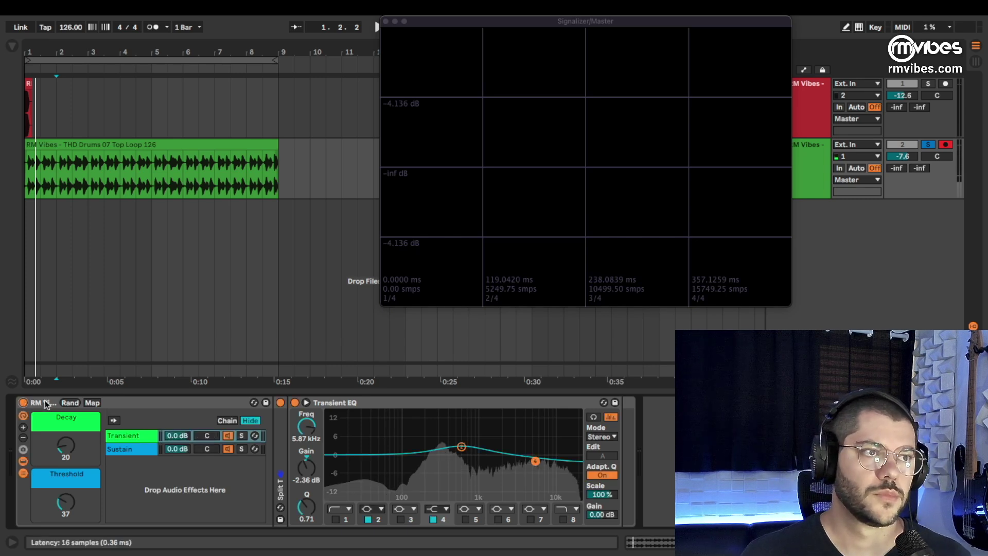
left_click(122, 403)
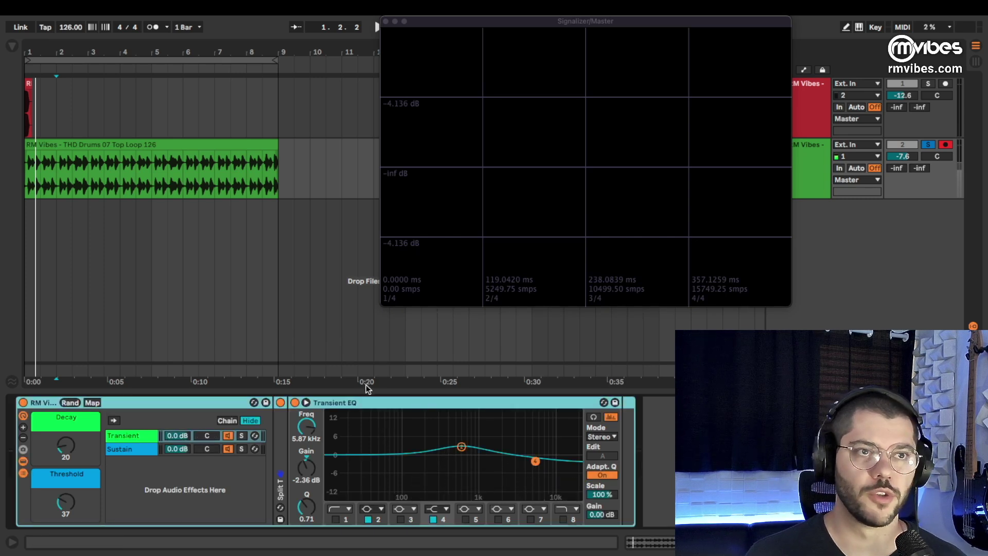
left_click(361, 402)
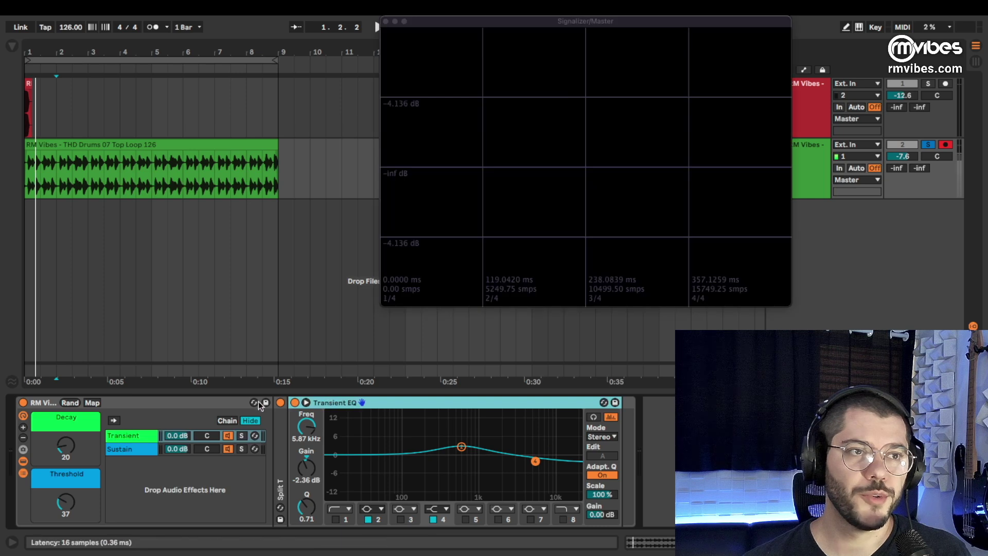
left_click(225, 400)
Switch selection between the outer rack and the Transient EQ device, ending on the Transient EQ.
left_click(376, 403)
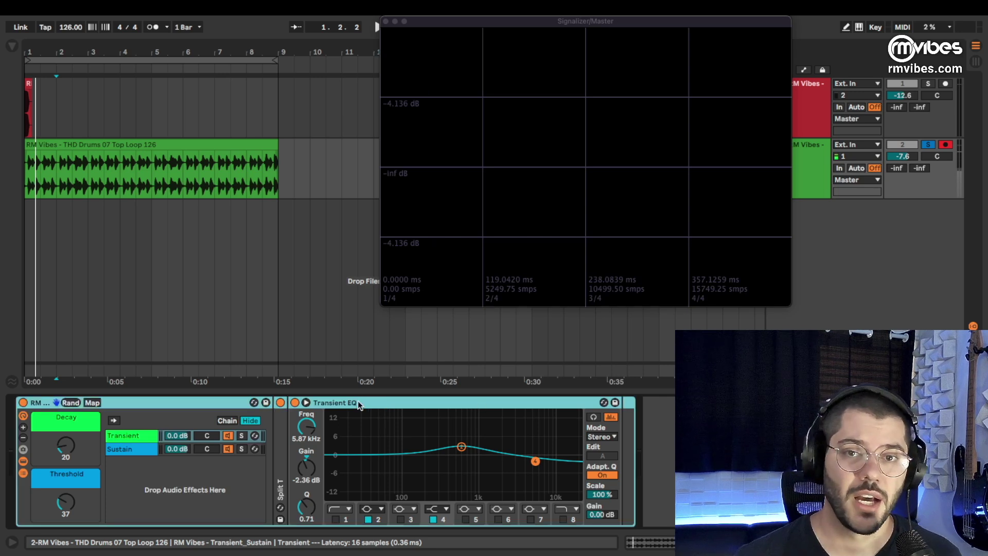
left_click(330, 411)
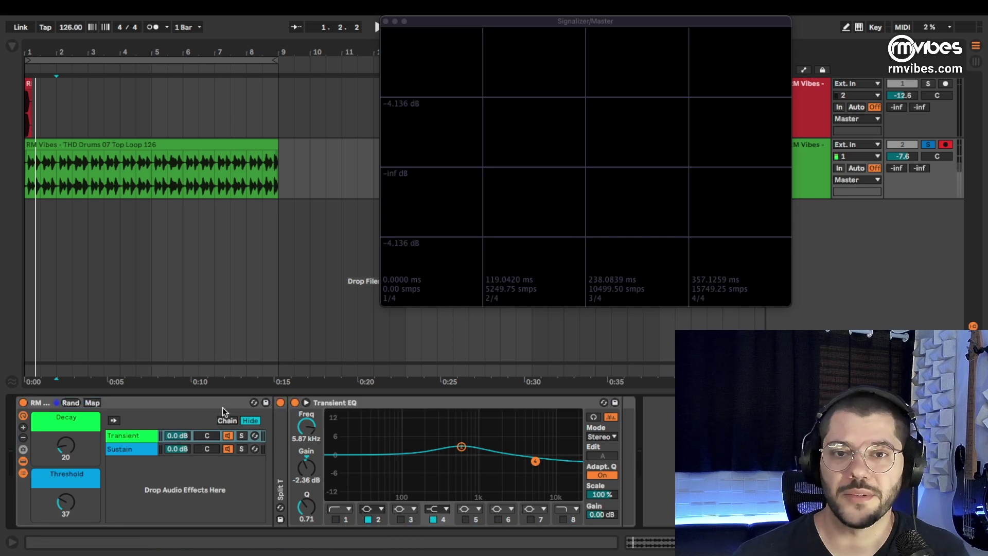
left_click(343, 404)
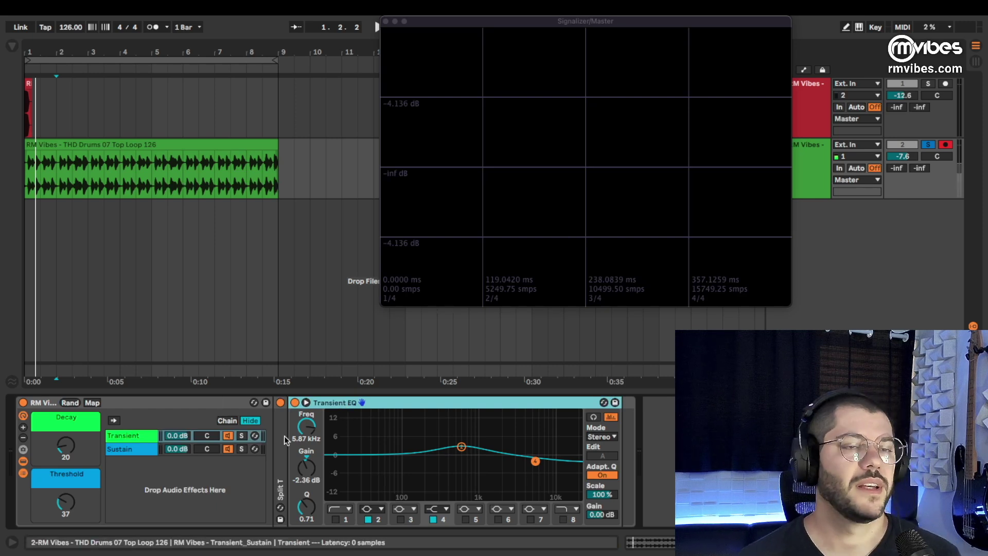
left_click(332, 404)
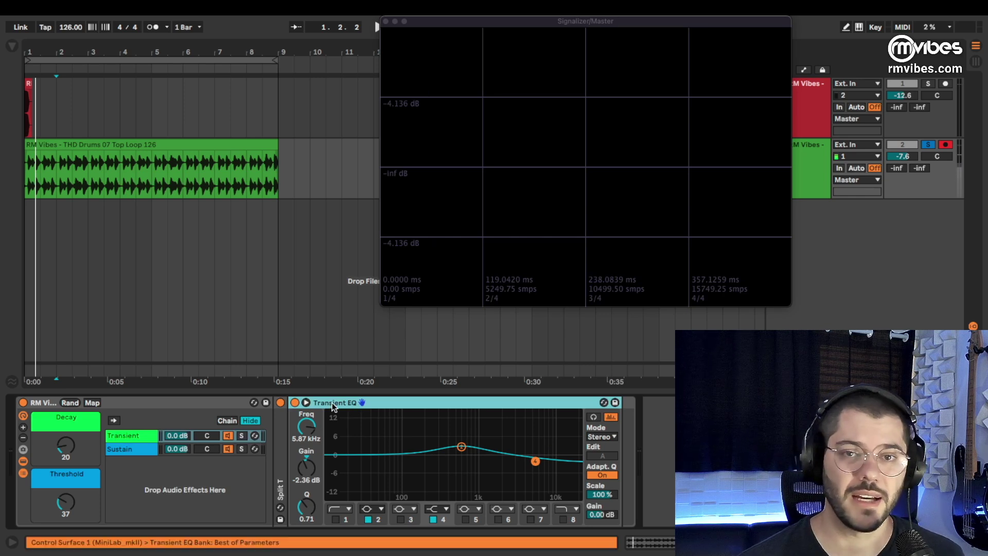
left_click(251, 407)
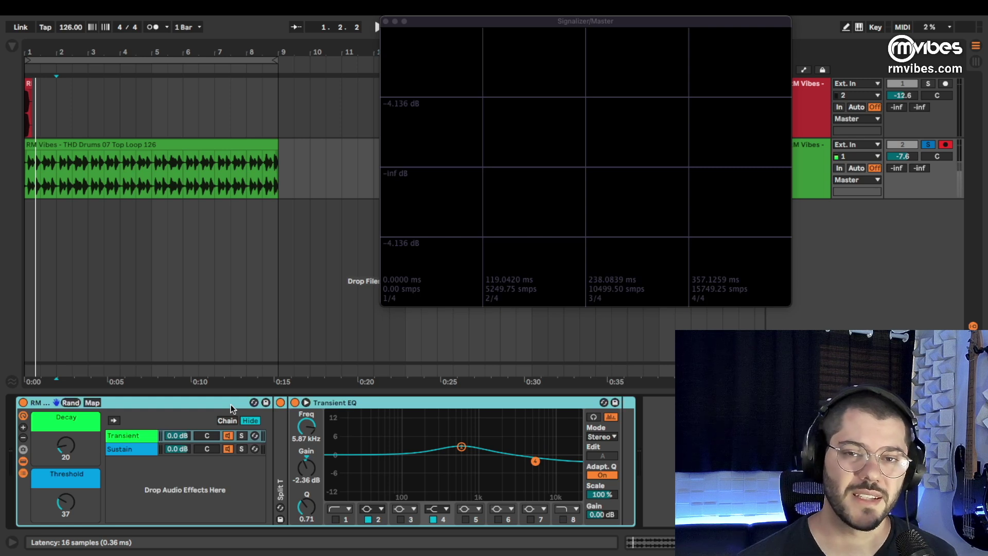
left_click(480, 404)
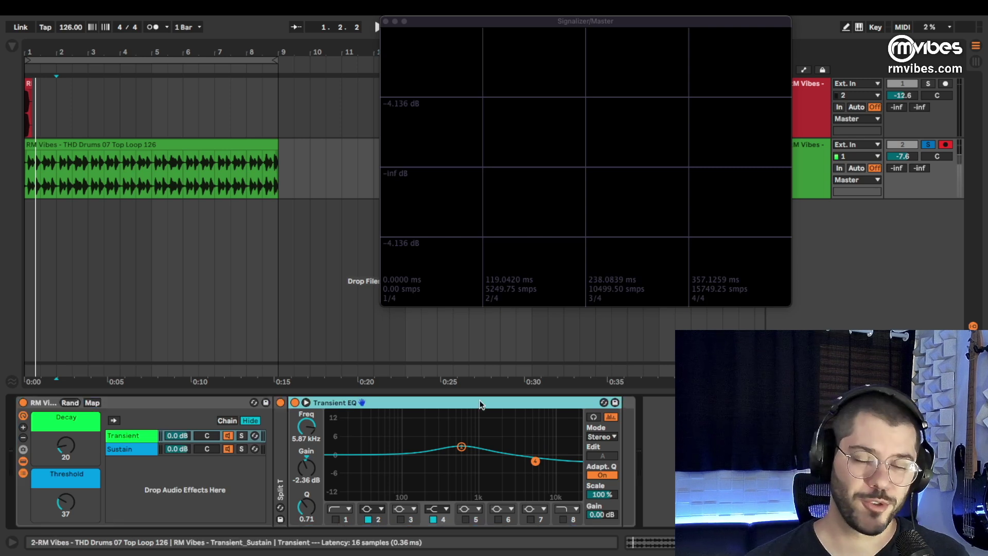